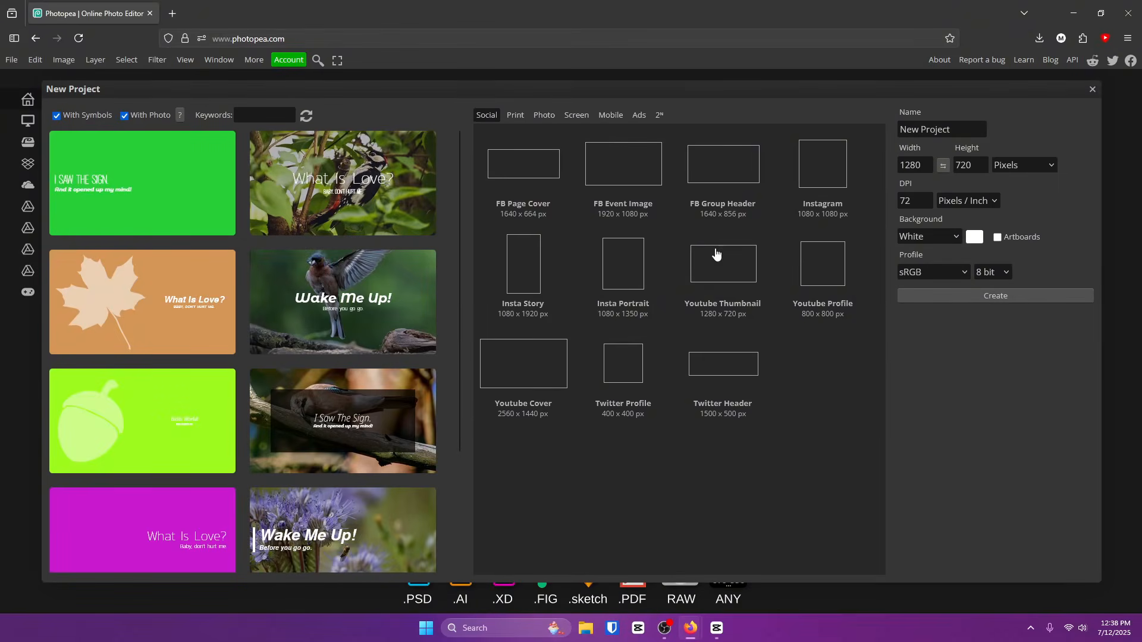
# - Create the 1280 × 720 px project with a white background and add the word "TEXT" to the canvas
pyautogui.click(1041, 298)
pyautogui.click(18, 348)
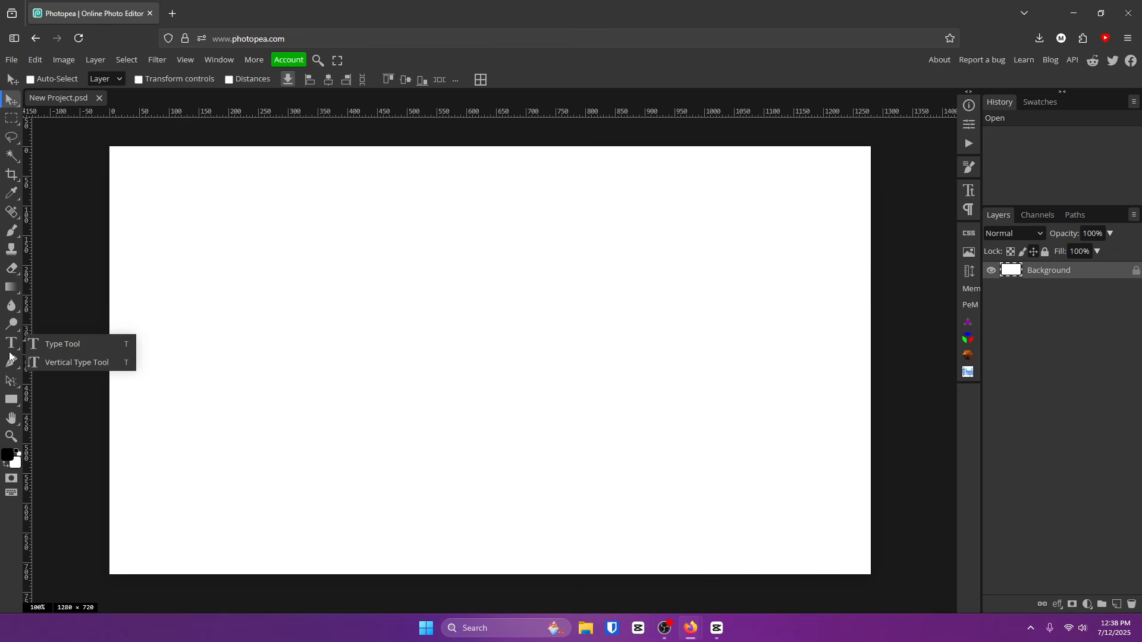
pyautogui.click(285, 333)
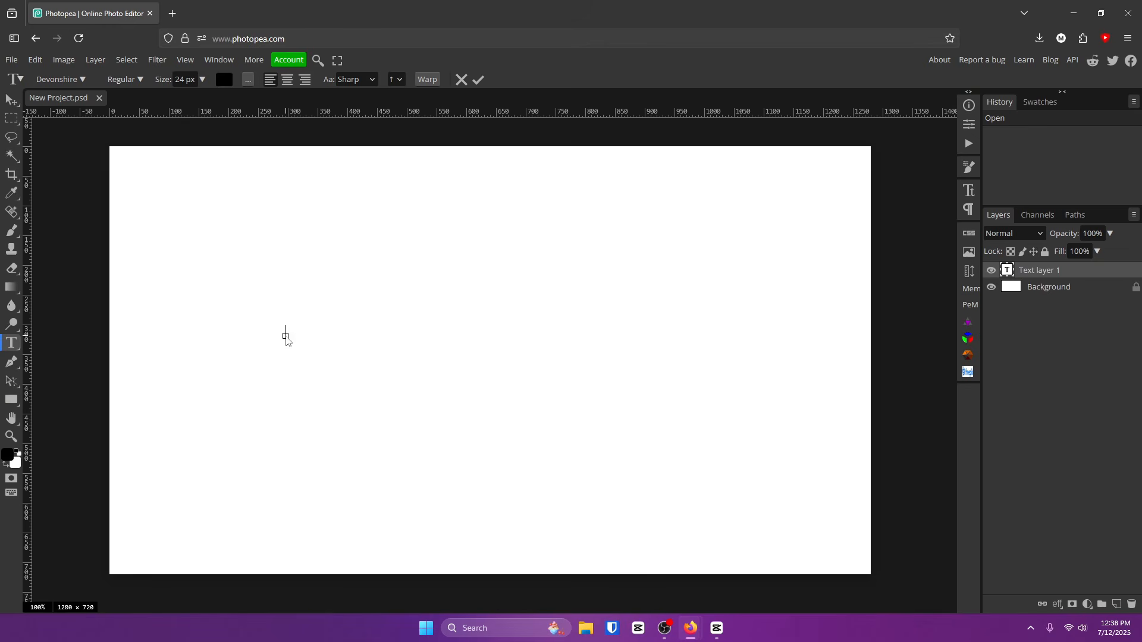
pyautogui.write('TEXTE')
pyautogui.hotkey('ctrl', 'a')
pyautogui.write('TEXT')
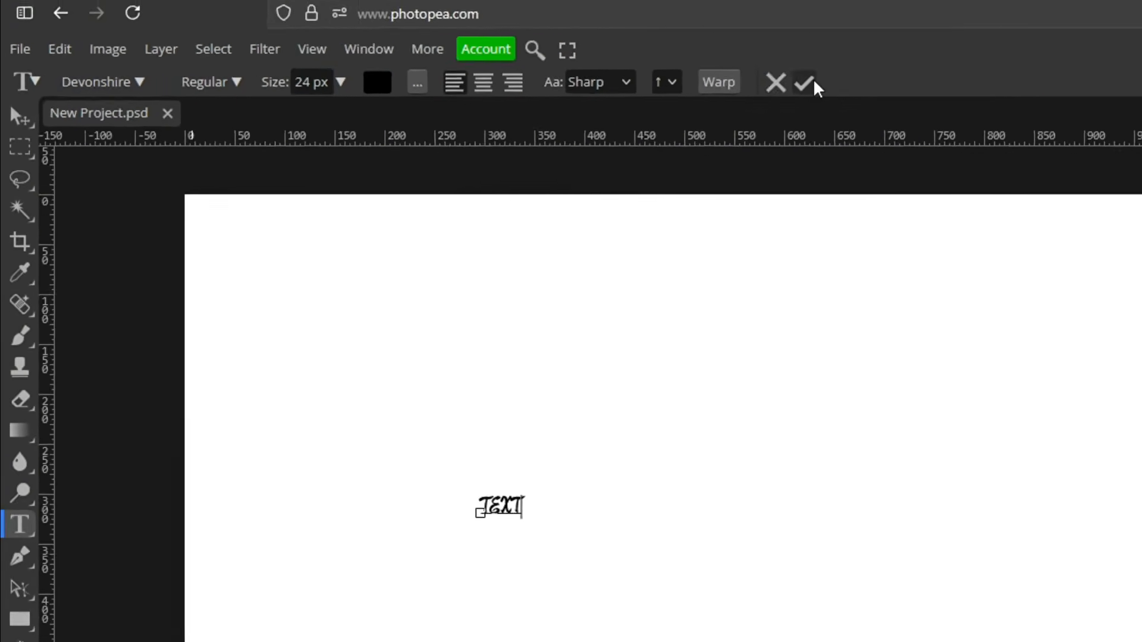
pyautogui.click(806, 83)
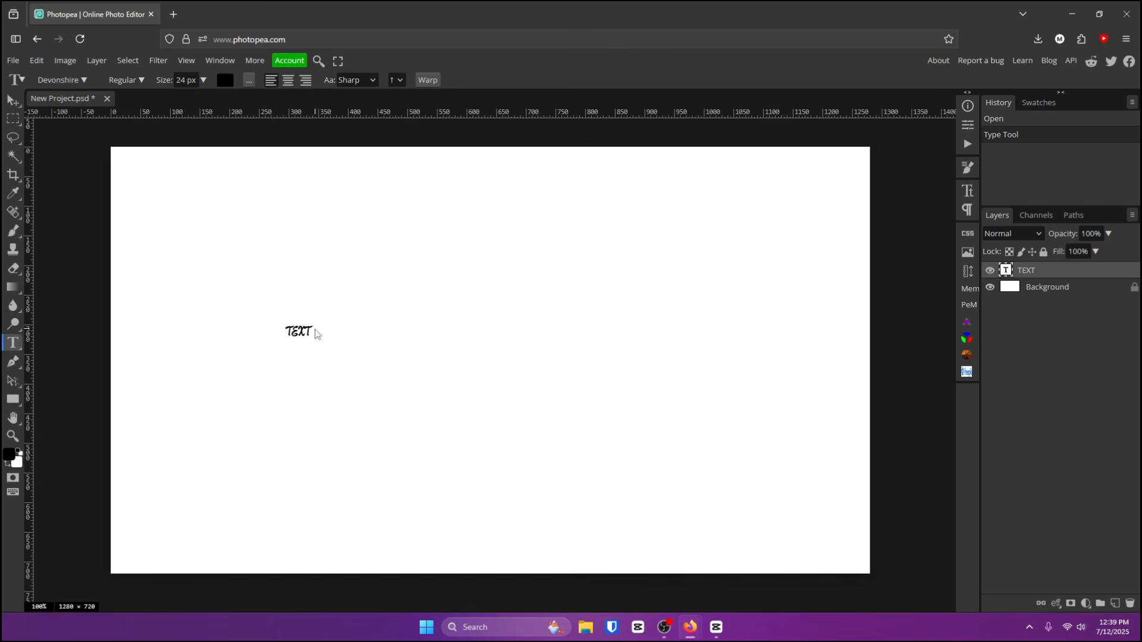
# - Enlarge the TEXT layer with Free Transform until it spans most of the canvas and centre it
pyautogui.hotkey('ctrl', 't')
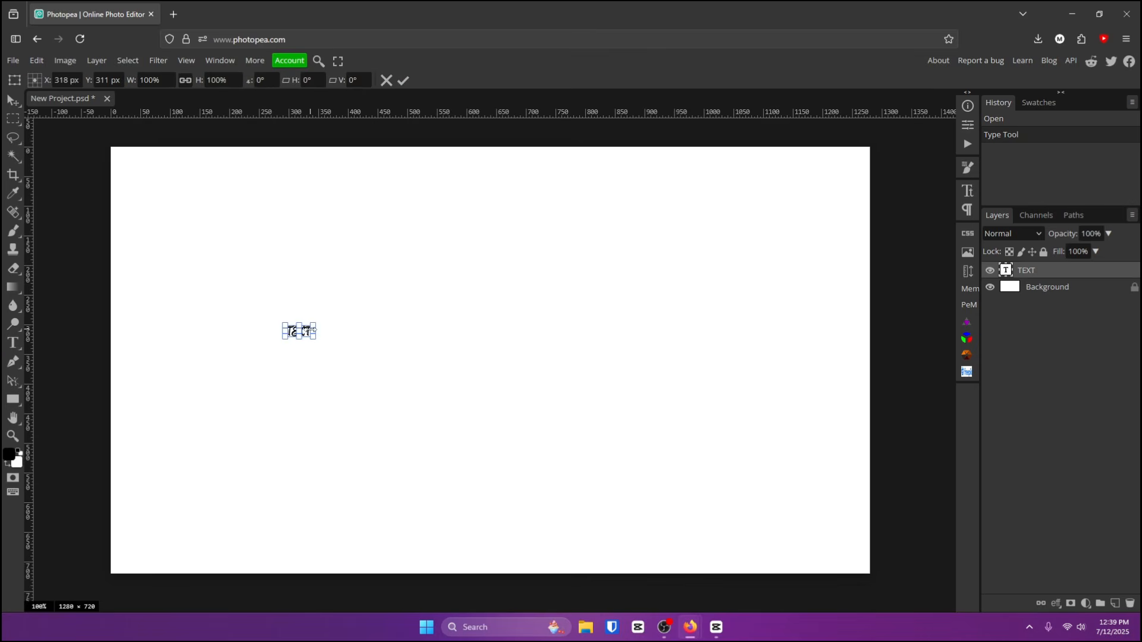
pyautogui.moveTo(315, 330); pyautogui.dragTo(757, 280)
pyautogui.moveTo(635, 301); pyautogui.dragTo(604, 331)
pyautogui.click(403, 80)
# - Apply a dark grey Color Overlay layer style to the Background layer
pyautogui.doubleClick(1090, 291)
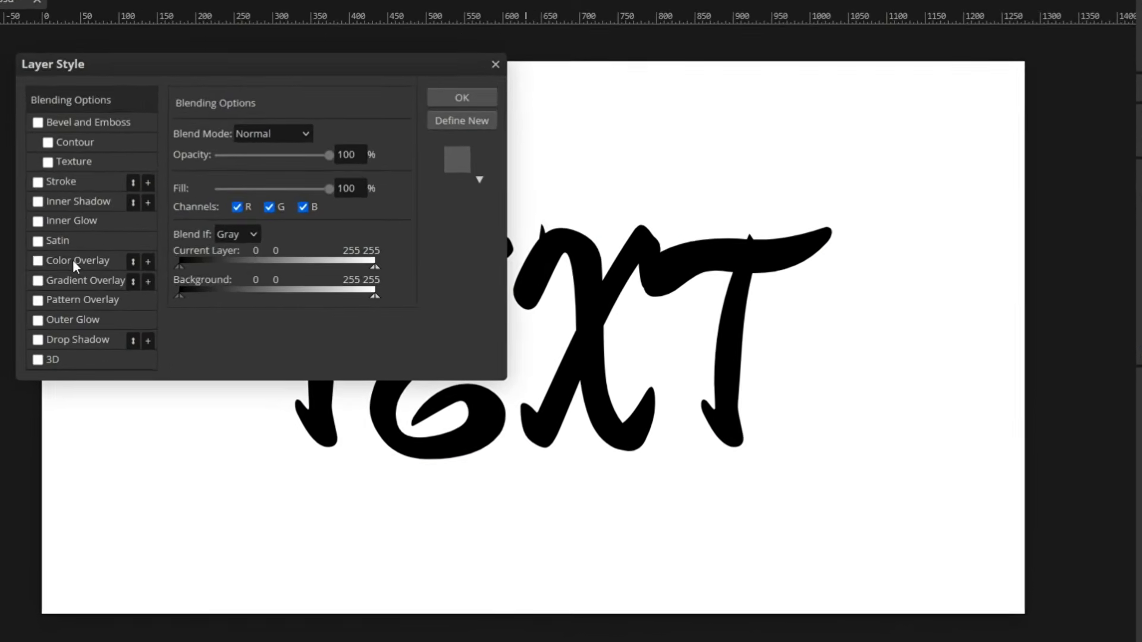
pyautogui.click(136, 301)
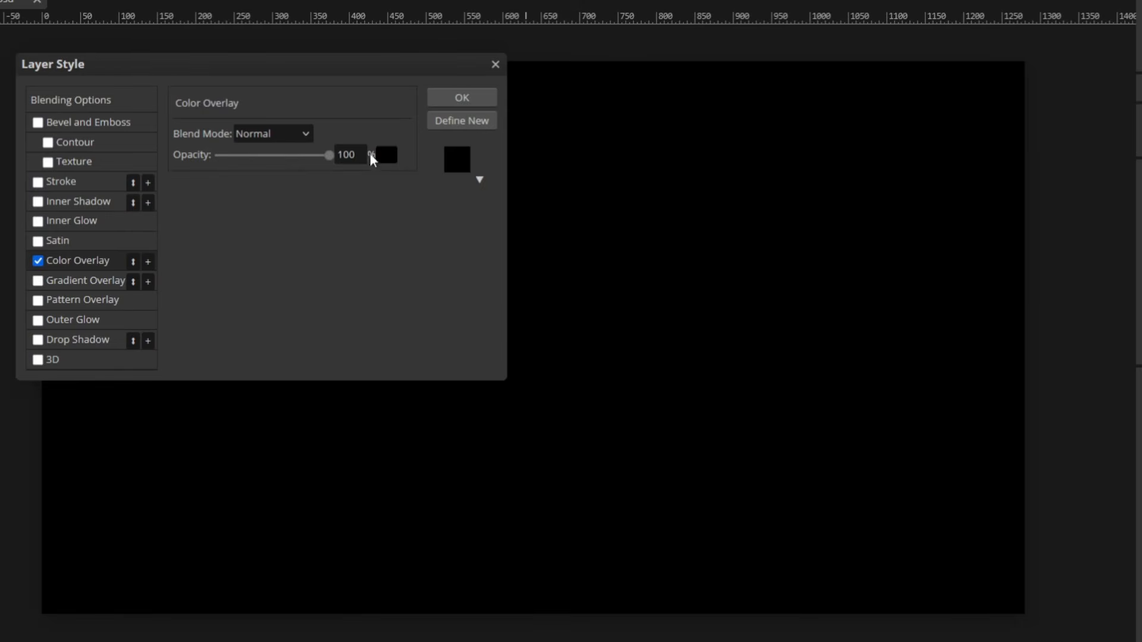
pyautogui.click(387, 155)
pyautogui.moveTo(187, 260); pyautogui.dragTo(94, 339)
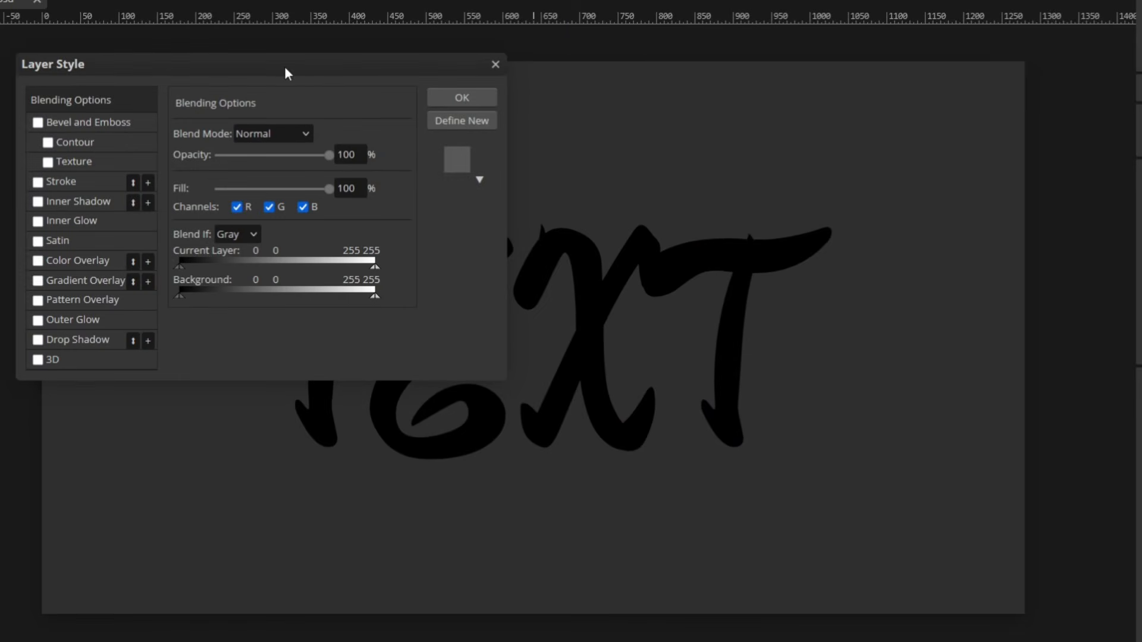
pyautogui.moveTo(285, 71); pyautogui.dragTo(265, 57)
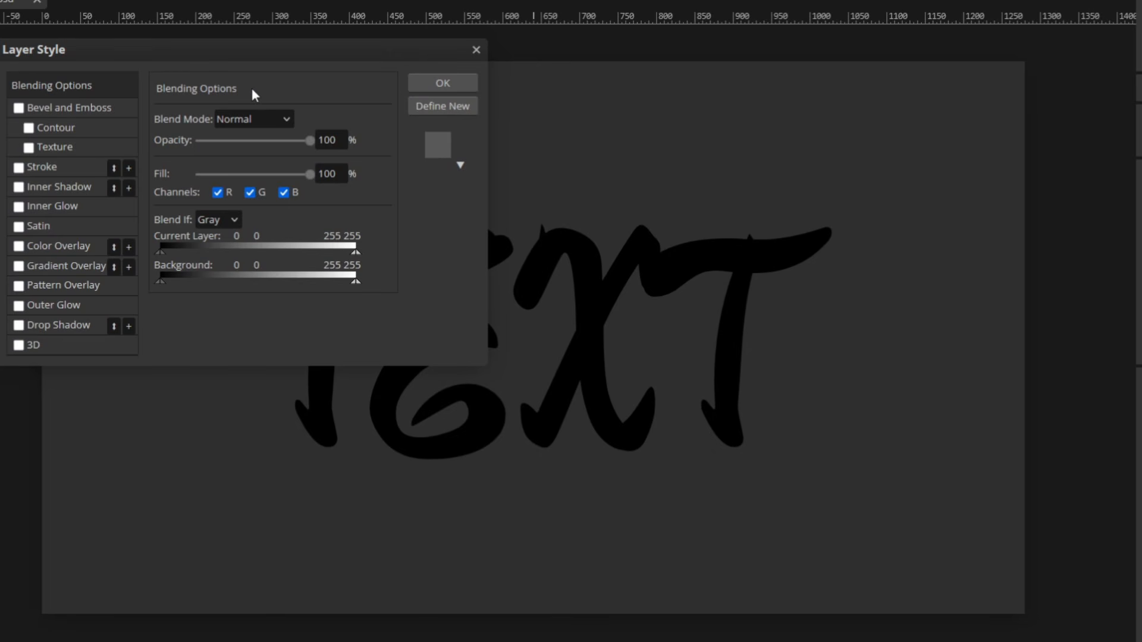
pyautogui.press('Return')
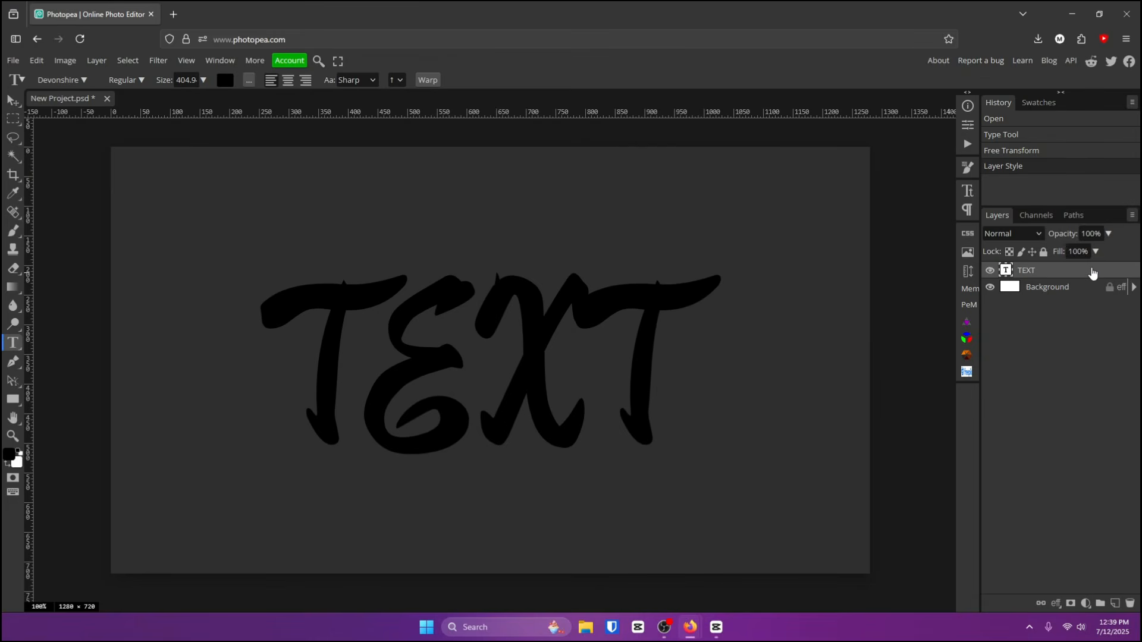
# - Add Bevel and Emboss to the TEXT layer with the Outer Bevel style, 340% depth and 10 px size
pyautogui.doubleClick(1092, 271)
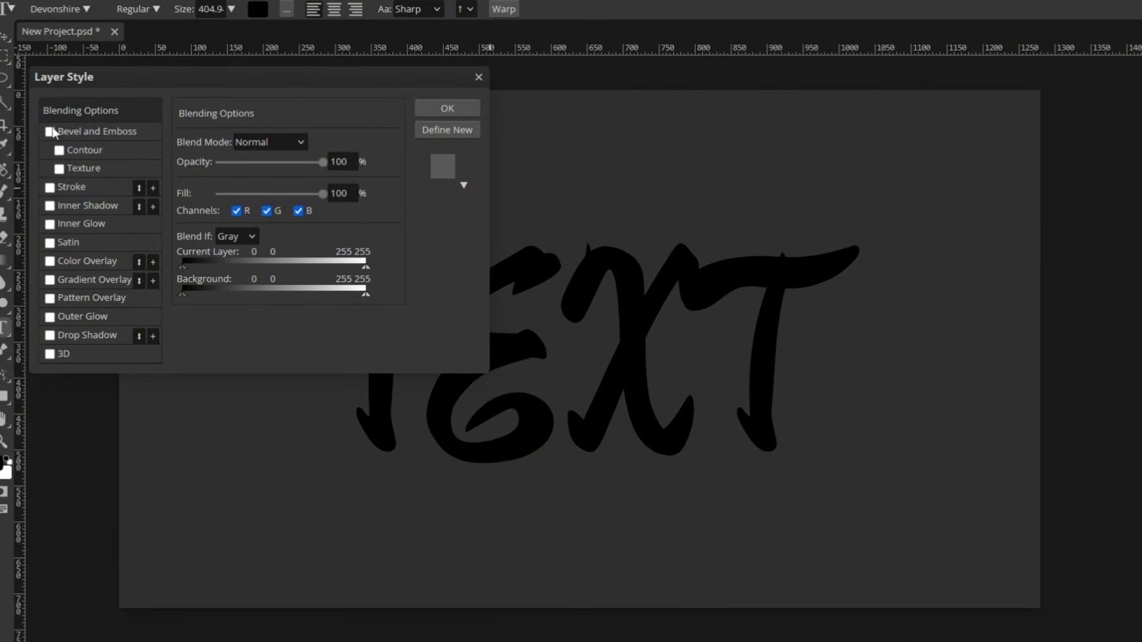
pyautogui.click(70, 134)
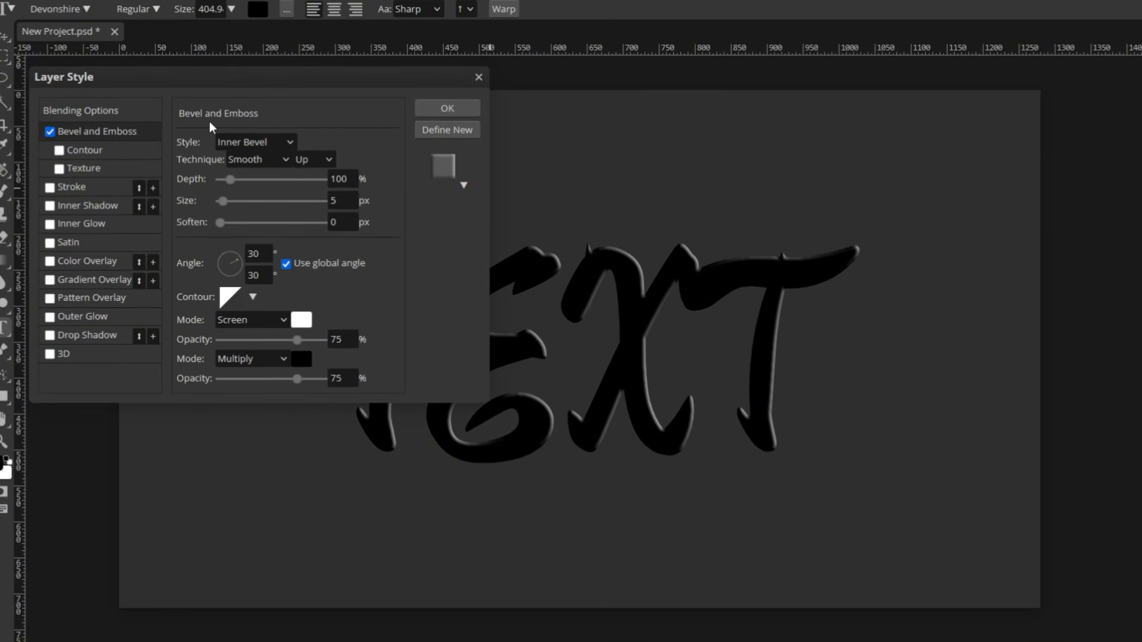
pyautogui.click(262, 142)
pyautogui.click(273, 169)
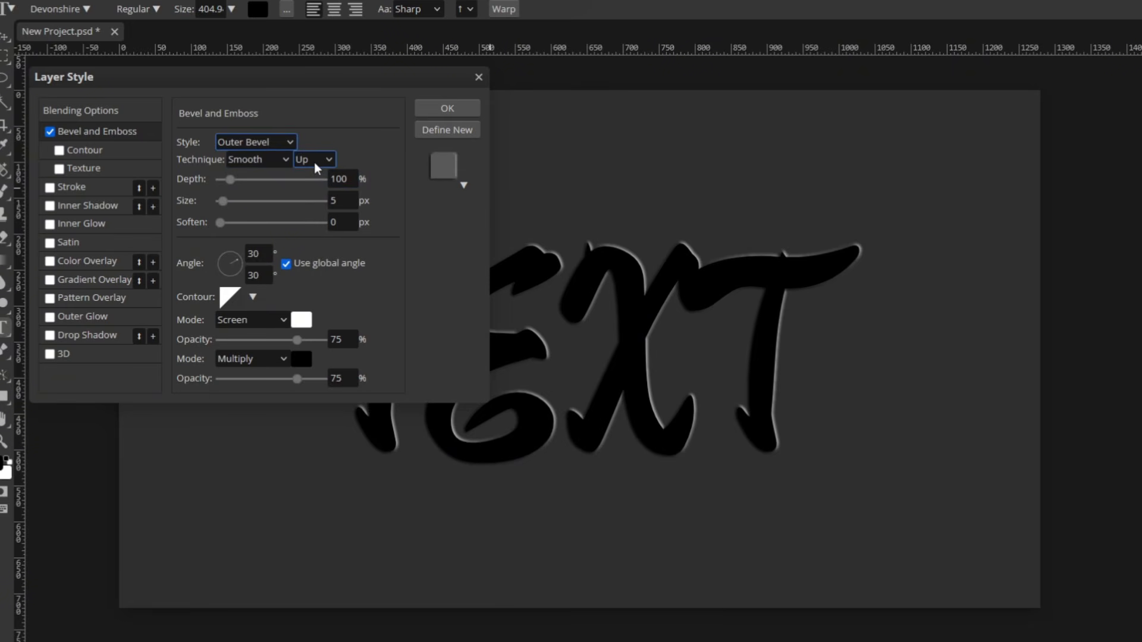
pyautogui.click(340, 179)
pyautogui.write('340')
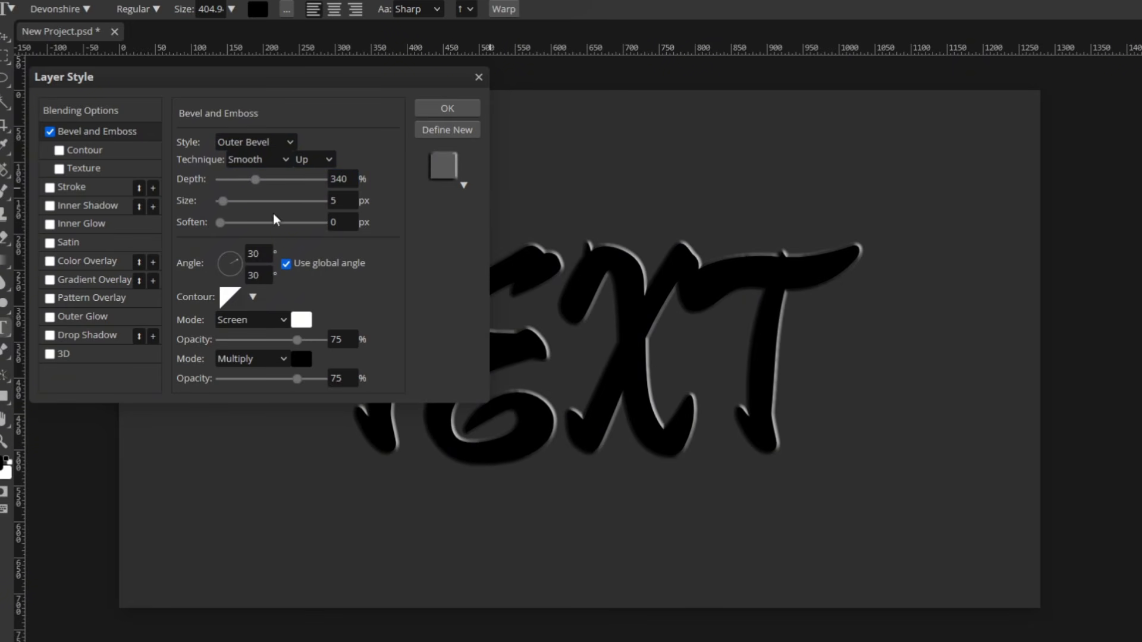
pyautogui.press('Tab')
pyautogui.click(451, 236)
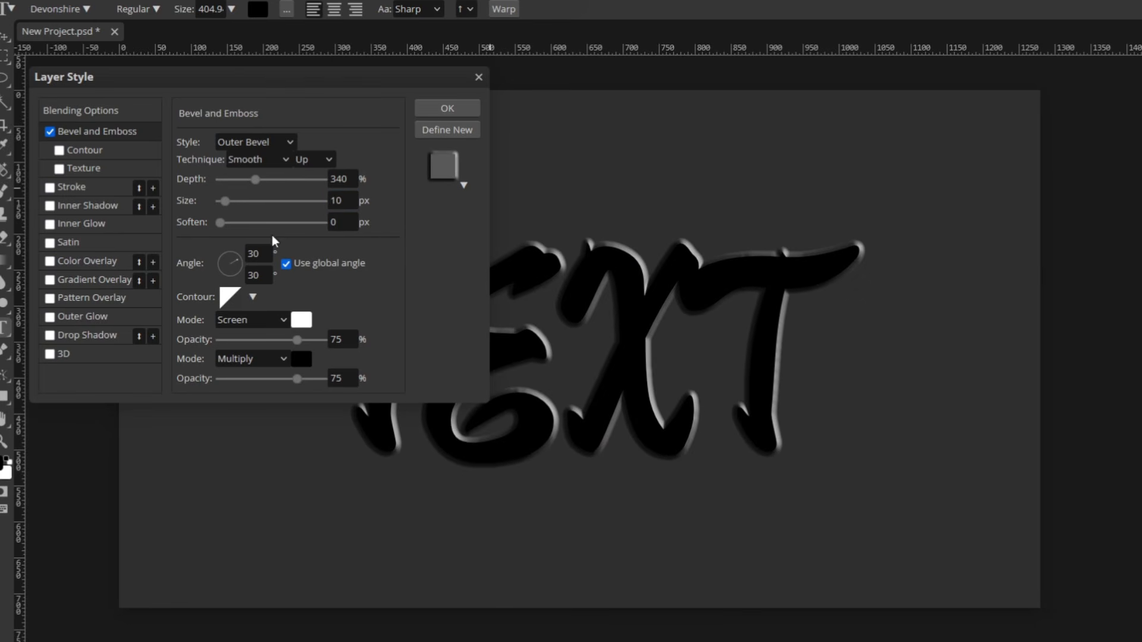
# - Change the bevel's contour to a zigzag preset with several peaks and check the effect on the letters
pyautogui.click(229, 301)
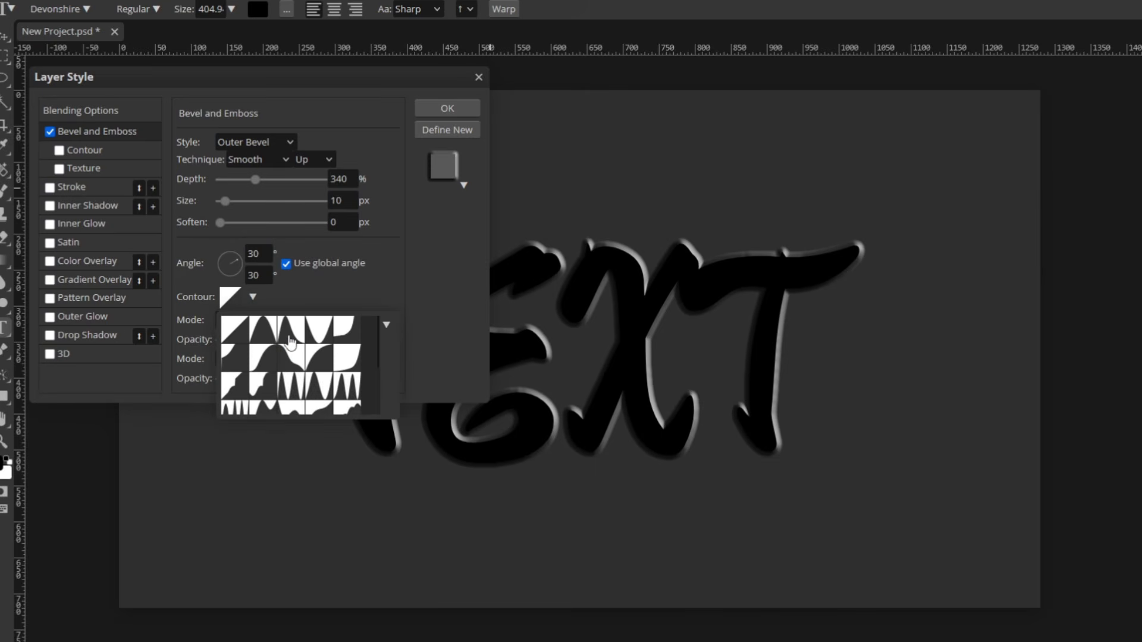
pyautogui.click(326, 393)
pyautogui.moveTo(331, 84); pyautogui.dragTo(93, 317)
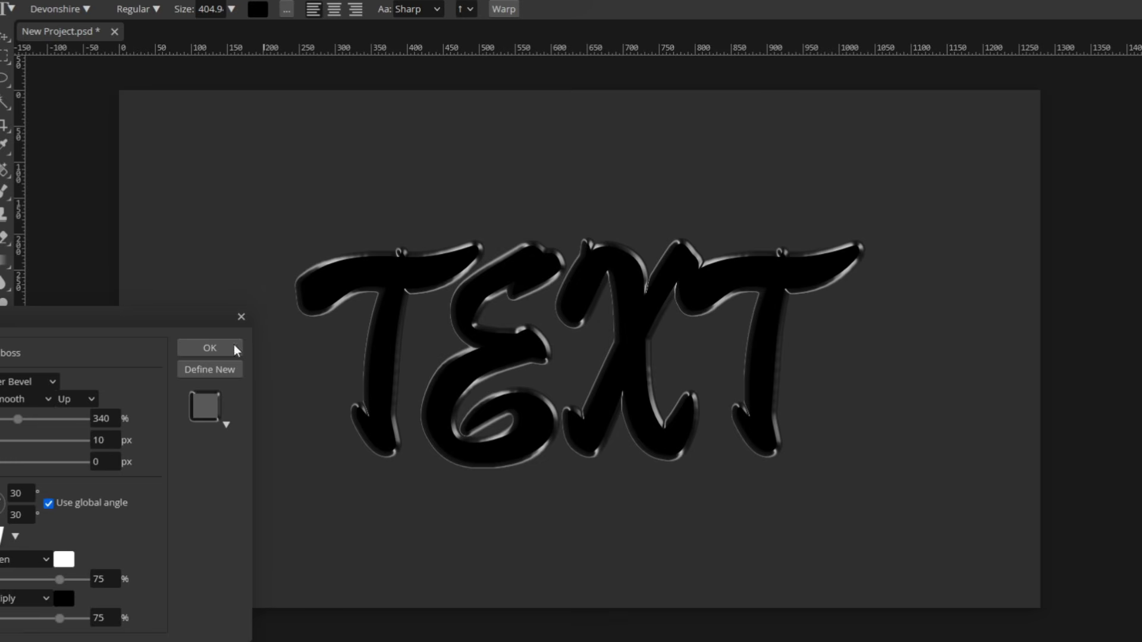
pyautogui.moveTo(154, 319); pyautogui.dragTo(406, 51)
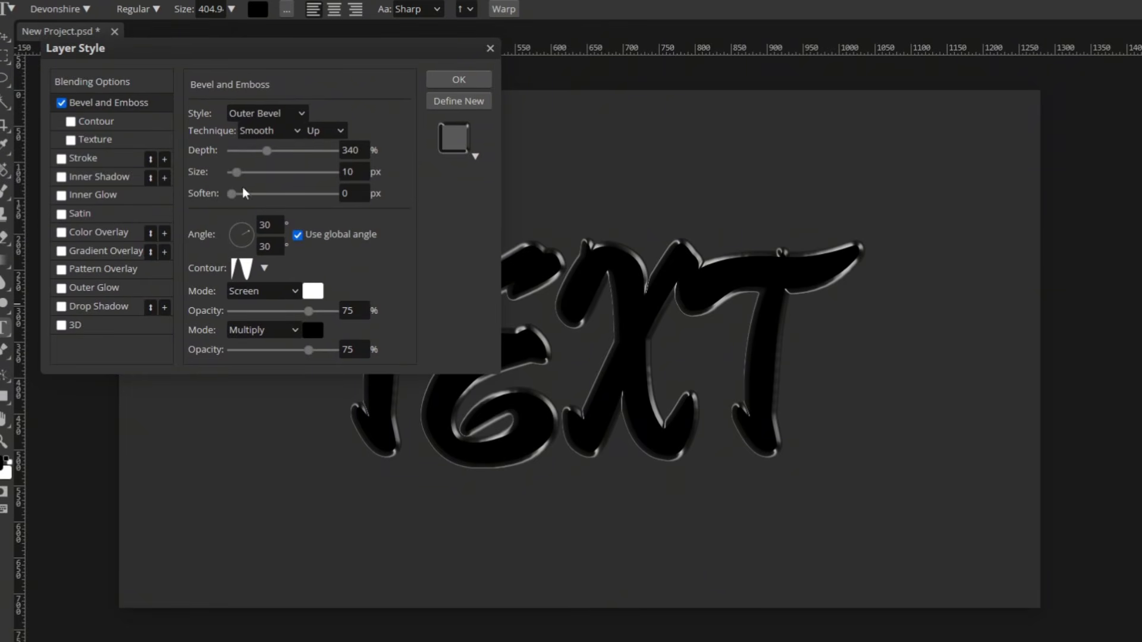
# - Add an Inner Glow to the text with Color Dodge blending and a white glow colour
pyautogui.click(70, 199)
pyautogui.click(88, 198)
pyautogui.click(280, 113)
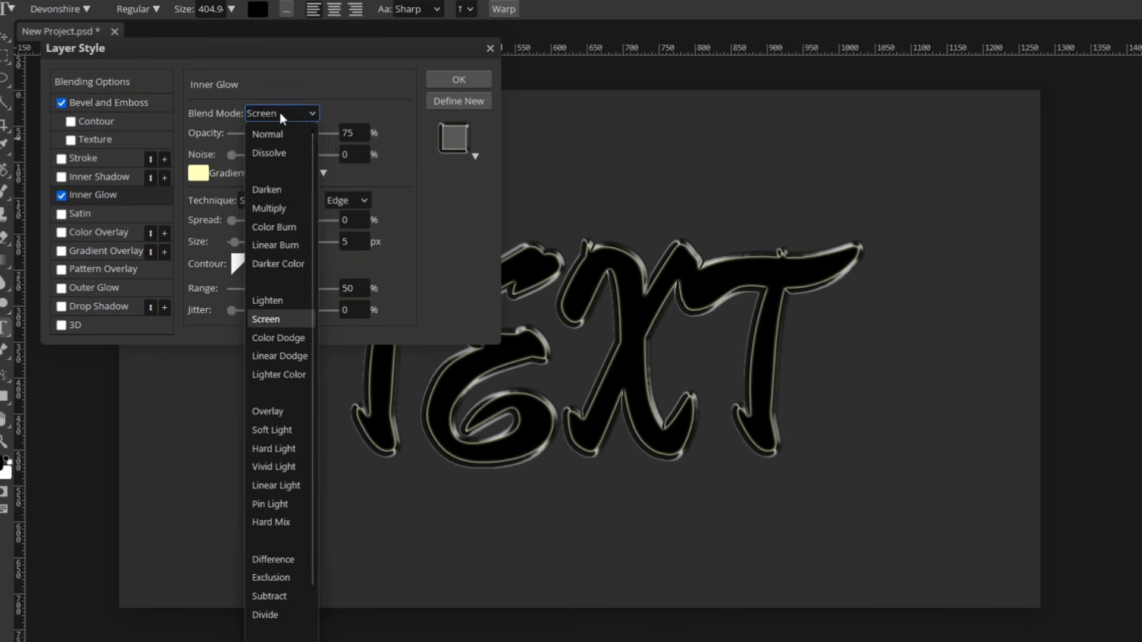
pyautogui.click(290, 340)
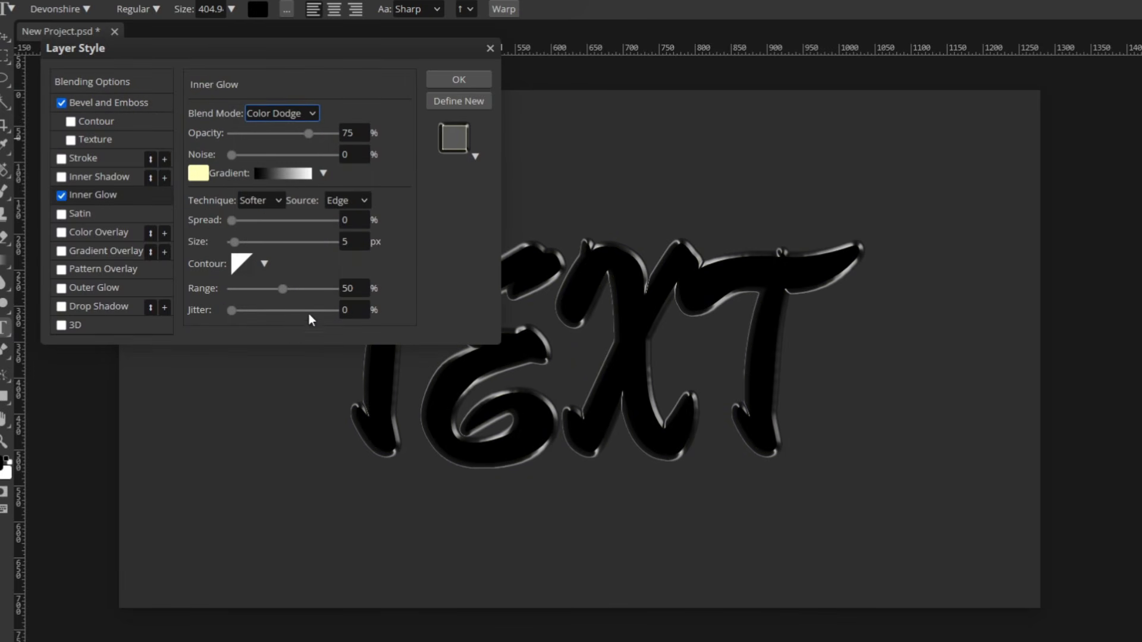
pyautogui.click(360, 134)
pyautogui.click(352, 152)
pyautogui.click(199, 173)
pyautogui.moveTo(262, 237); pyautogui.dragTo(213, 201)
pyautogui.click(512, 232)
# - Set the inner glow's size to 12 px
pyautogui.click(366, 220)
pyautogui.click(366, 245)
pyautogui.moveTo(366, 244); pyautogui.dragTo(294, 241)
pyautogui.write('12')
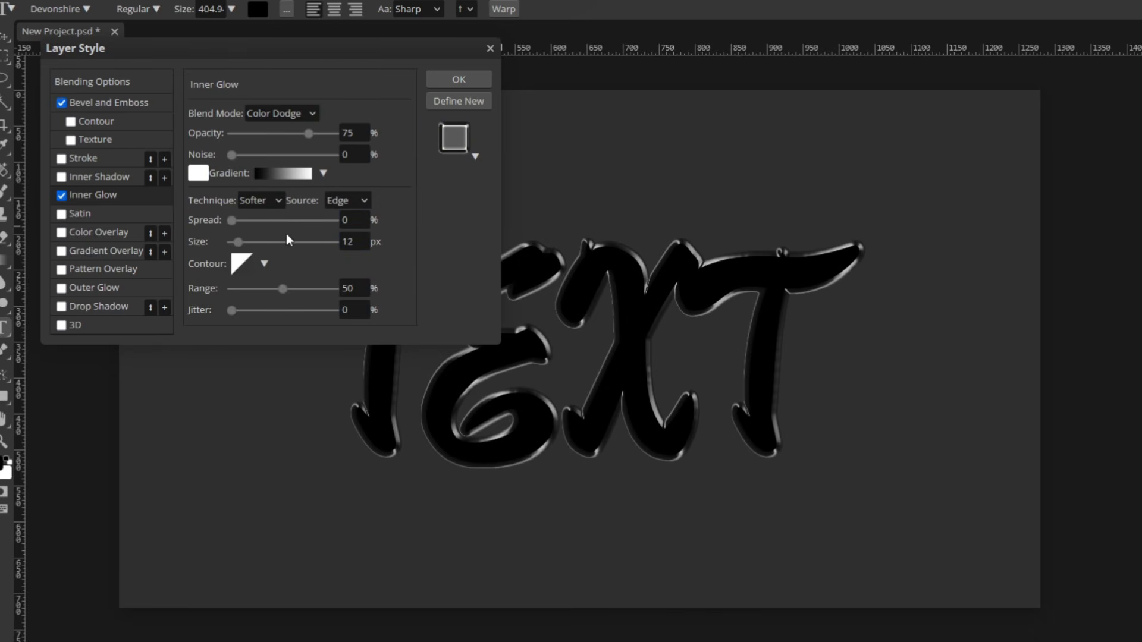
# - Enable the 3D effect on the text with an angle of -60° and a black colour
pyautogui.click(62, 325)
pyautogui.moveTo(275, 152); pyautogui.dragTo(233, 156)
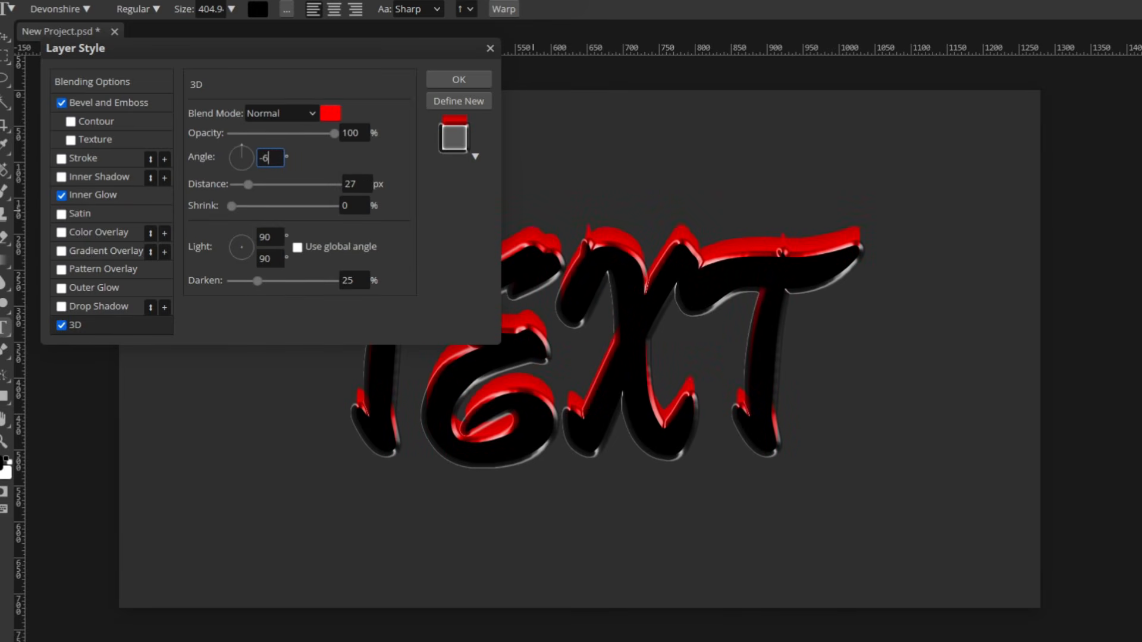
pyautogui.write('-60')
pyautogui.press('Return')
pyautogui.click(330, 114)
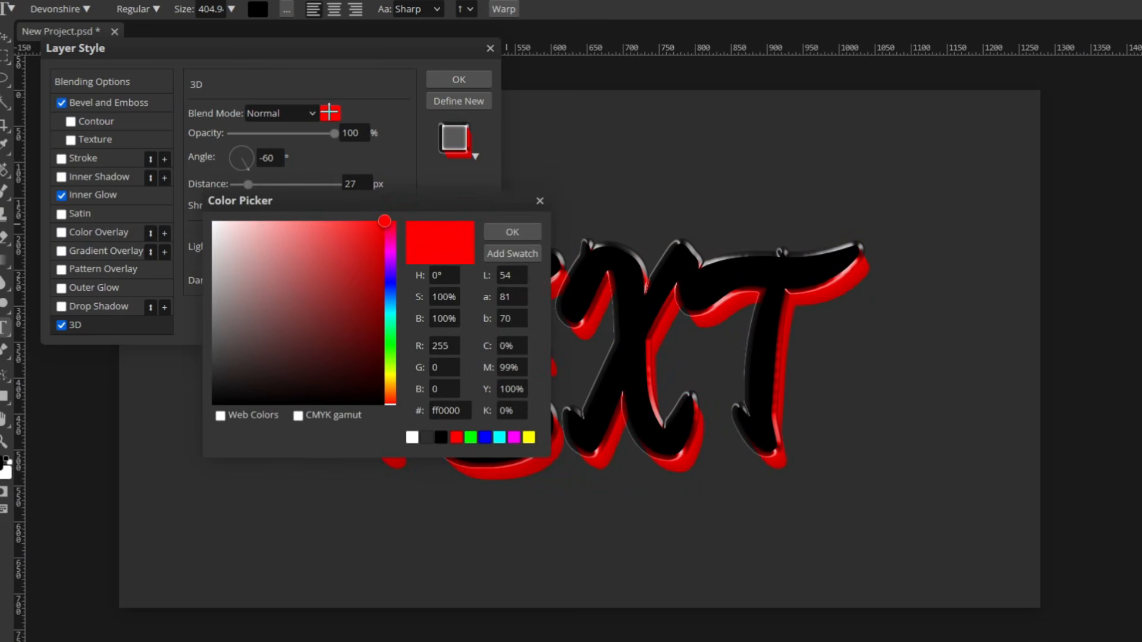
pyautogui.moveTo(315, 380); pyautogui.dragTo(160, 454)
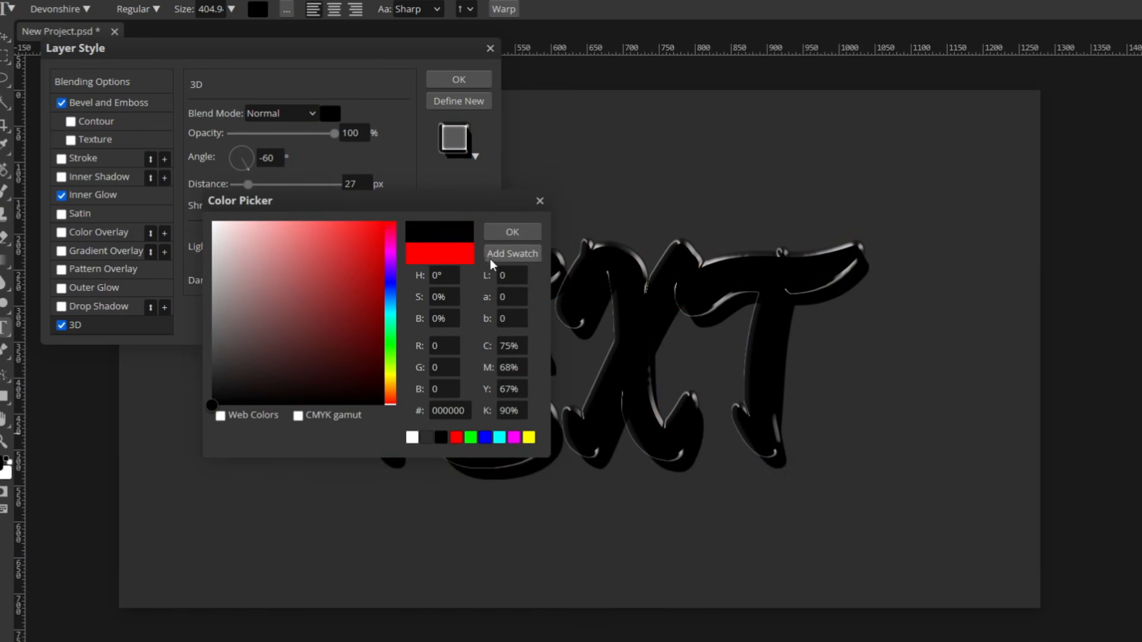
pyautogui.click(512, 232)
# - Set the 3D effect's distance to 100 px, raise its shrink amount and apply the layer style
pyautogui.click(368, 182)
pyautogui.doubleClick(347, 184)
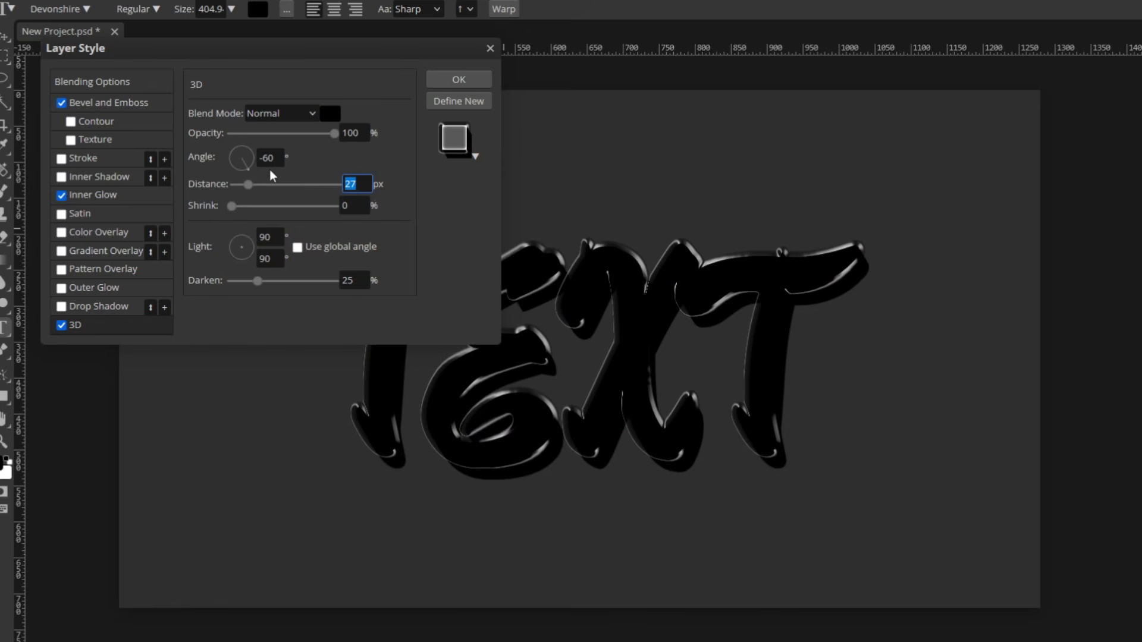
pyautogui.write('100')
pyautogui.press('Return')
pyautogui.click(364, 206)
pyautogui.moveTo(233, 206); pyautogui.dragTo(263, 206)
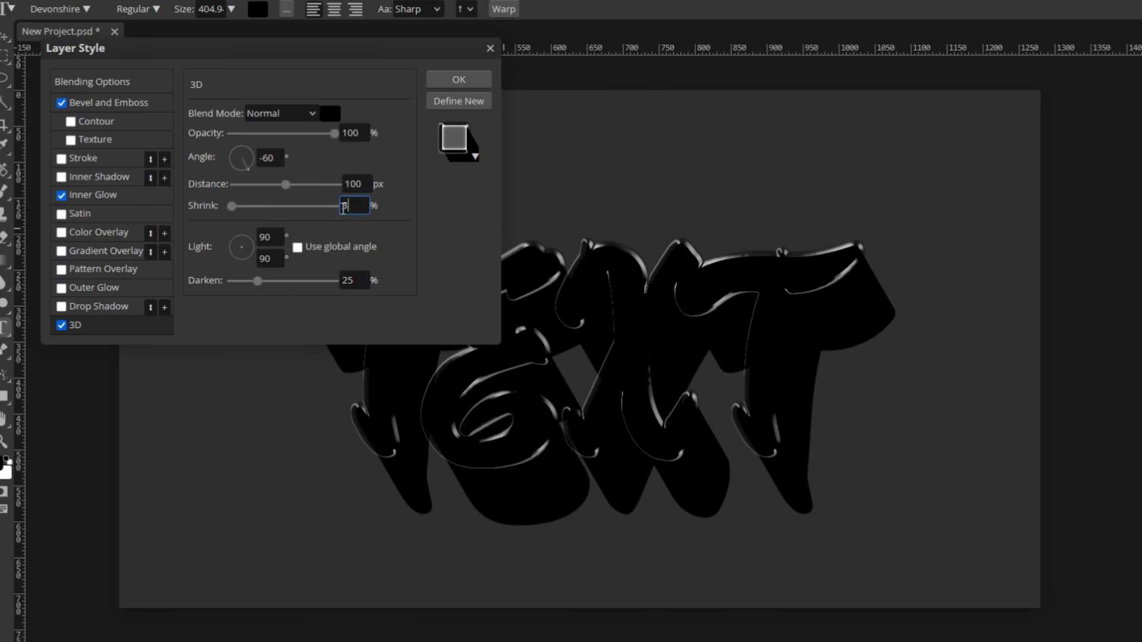
pyautogui.click(455, 78)
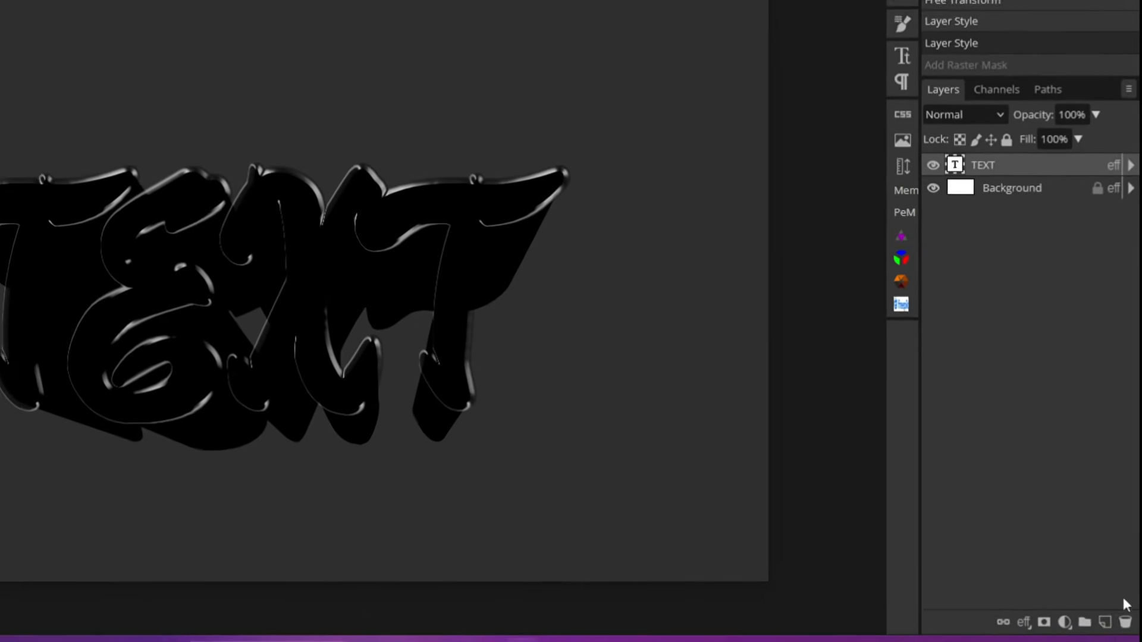
# - Add a new empty layer above TEXT and make it a clipping mask on the text
pyautogui.click(1102, 627)
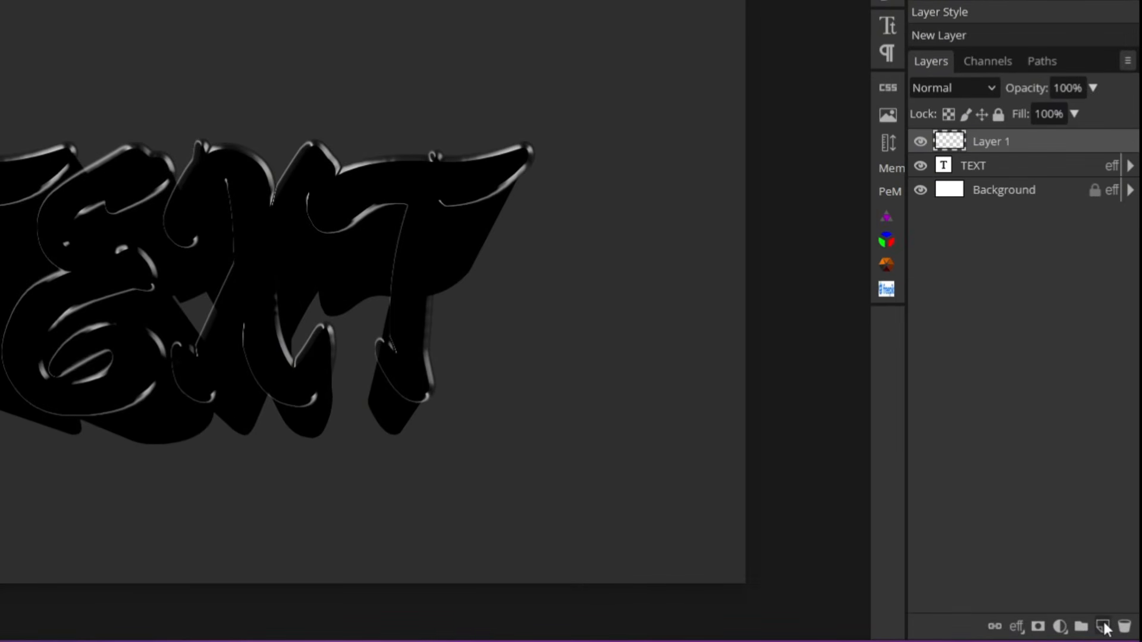
pyautogui.rightClick(1030, 141)
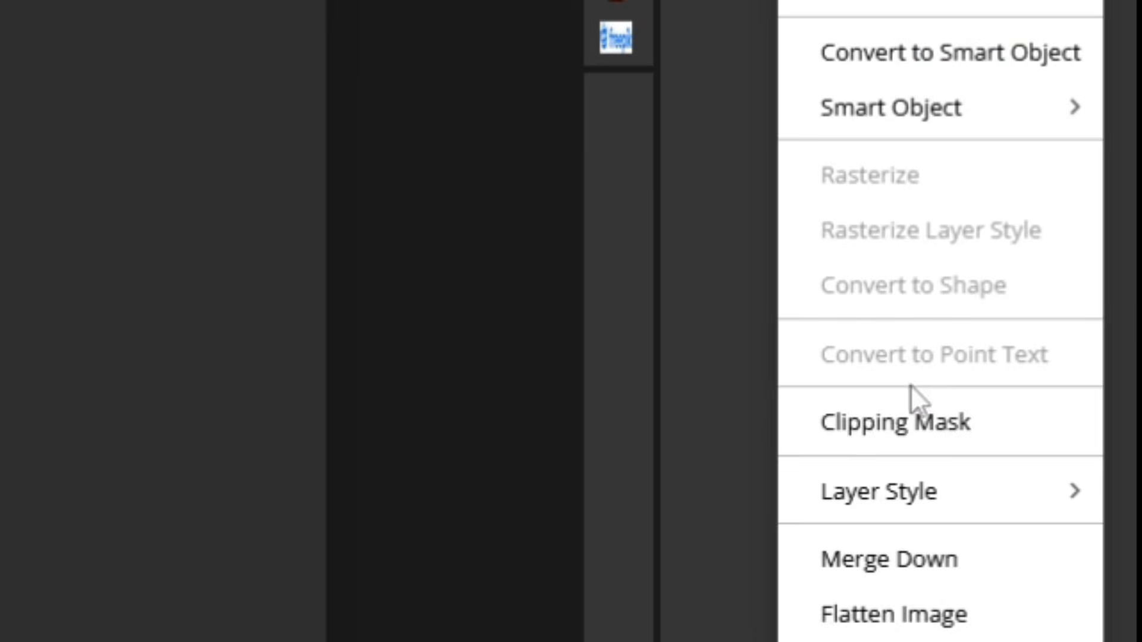
pyautogui.click(995, 438)
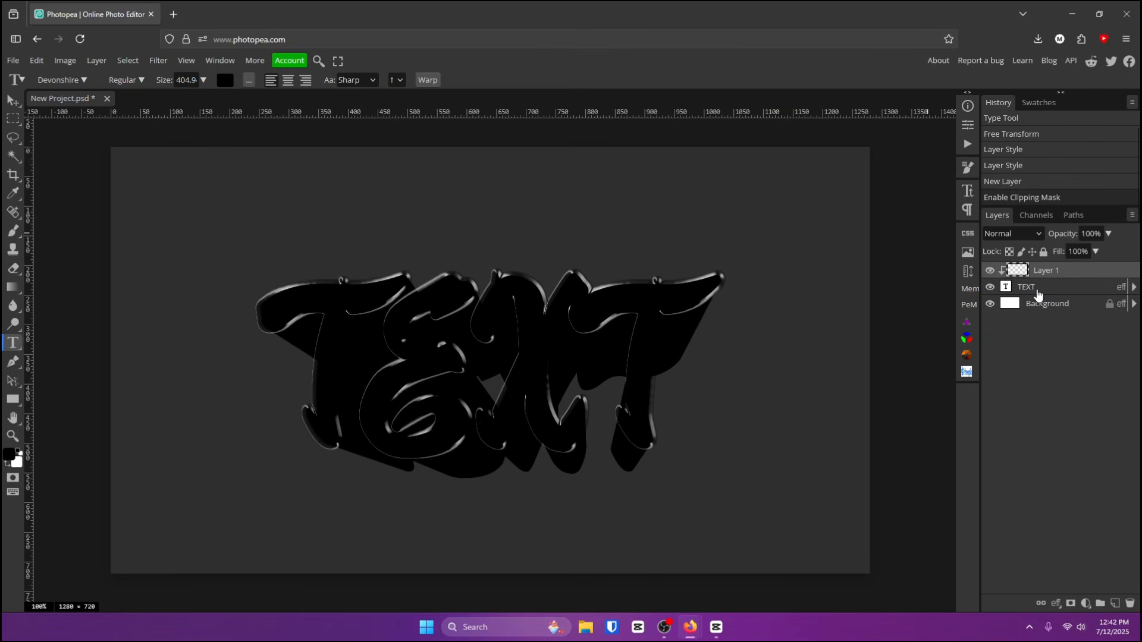
# - Prepare the Brush tool with a pure red foreground colour and a larger tip
pyautogui.click(13, 232)
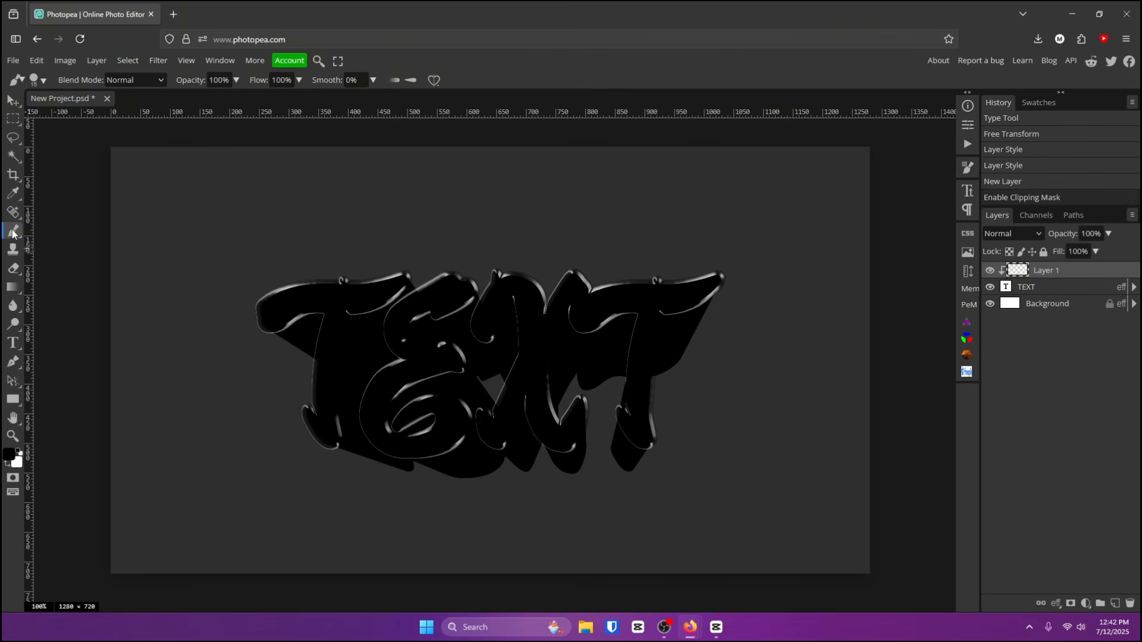
pyautogui.click(8, 455)
pyautogui.moveTo(175, 268); pyautogui.dragTo(328, 161)
pyautogui.click(346, 175)
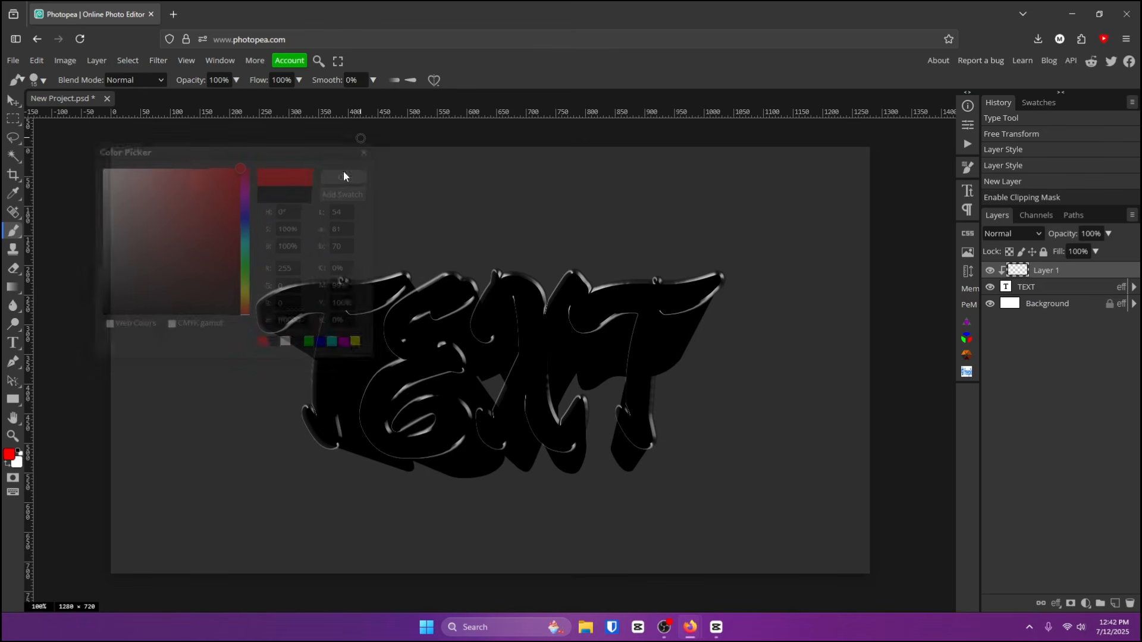
pyautogui.moveTo(171, 335)
pyautogui.mouseDown()
pyautogui.moveTo(238, 300)
pyautogui.moveTo(204, 219)
pyautogui.moveTo(137, 134)
pyautogui.moveTo(185, 53)
pyautogui.mouseUp()
pyautogui.moveTo(182, 353)
pyautogui.mouseDown()
pyautogui.moveTo(244, 260)
pyautogui.moveTo(209, 262)
pyautogui.moveTo(240, 268)
pyautogui.moveTo(231, 266)
pyautogui.mouseUp()
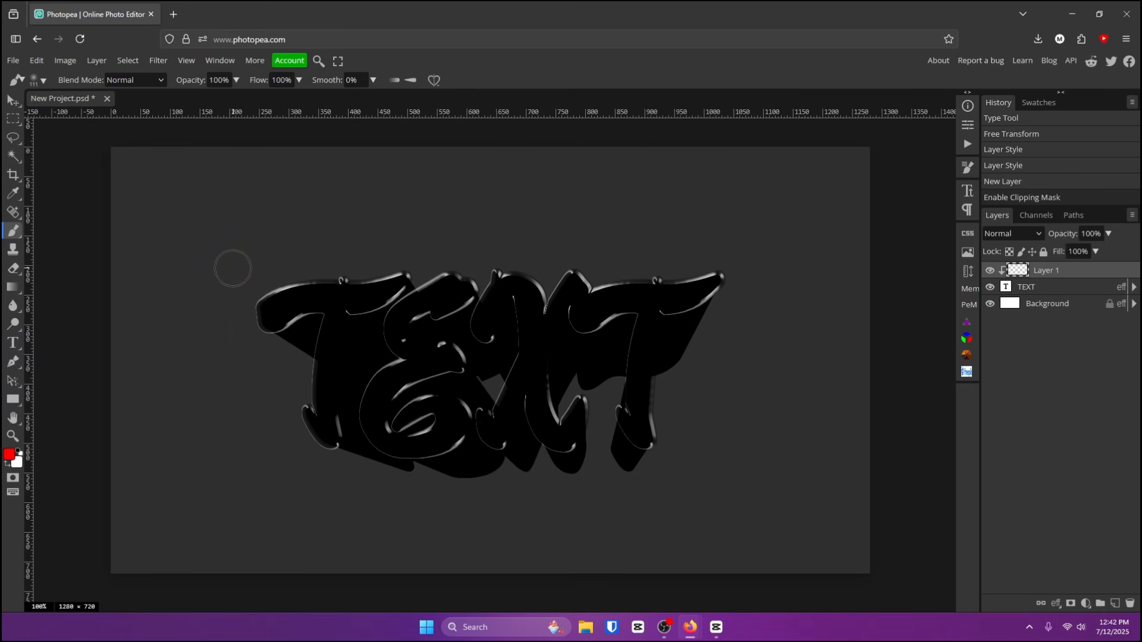
# - Paint soft red strokes across the middle of each letter on the clipped layer, keeping some edges black
pyautogui.moveTo(279, 301)
pyautogui.mouseDown()
pyautogui.moveTo(332, 304)
pyautogui.moveTo(324, 417)
pyautogui.mouseUp()
pyautogui.moveTo(295, 355); pyautogui.dragTo(322, 356)
pyautogui.moveTo(416, 357); pyautogui.dragTo(440, 321)
pyautogui.moveTo(410, 409)
pyautogui.mouseDown()
pyautogui.moveTo(391, 402)
pyautogui.moveTo(428, 419)
pyautogui.mouseUp()
pyautogui.moveTo(581, 314); pyautogui.dragTo(536, 369)
pyautogui.moveTo(505, 305); pyautogui.dragTo(540, 368)
pyautogui.moveTo(637, 357)
pyautogui.mouseDown()
pyautogui.moveTo(680, 316)
pyautogui.moveTo(631, 381)
pyautogui.moveTo(573, 373)
pyautogui.moveTo(559, 403)
pyautogui.moveTo(536, 416)
pyautogui.mouseUp()
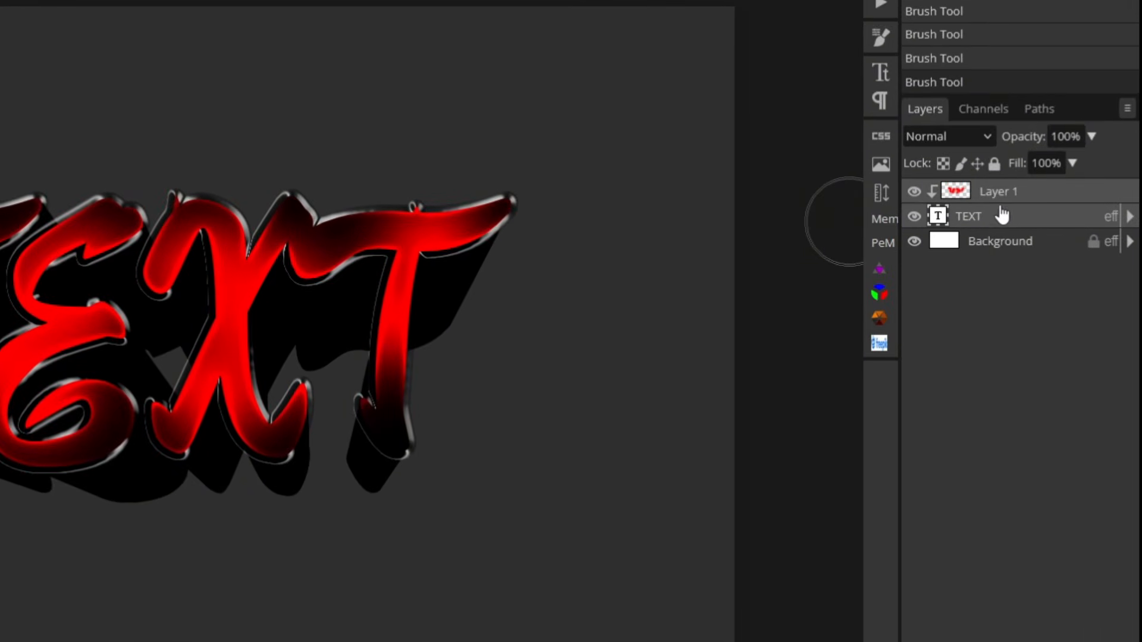
# - Convert Layer 1 and TEXT together into one smart object and give it a white outside stroke
pyautogui.rightClick(1025, 216)
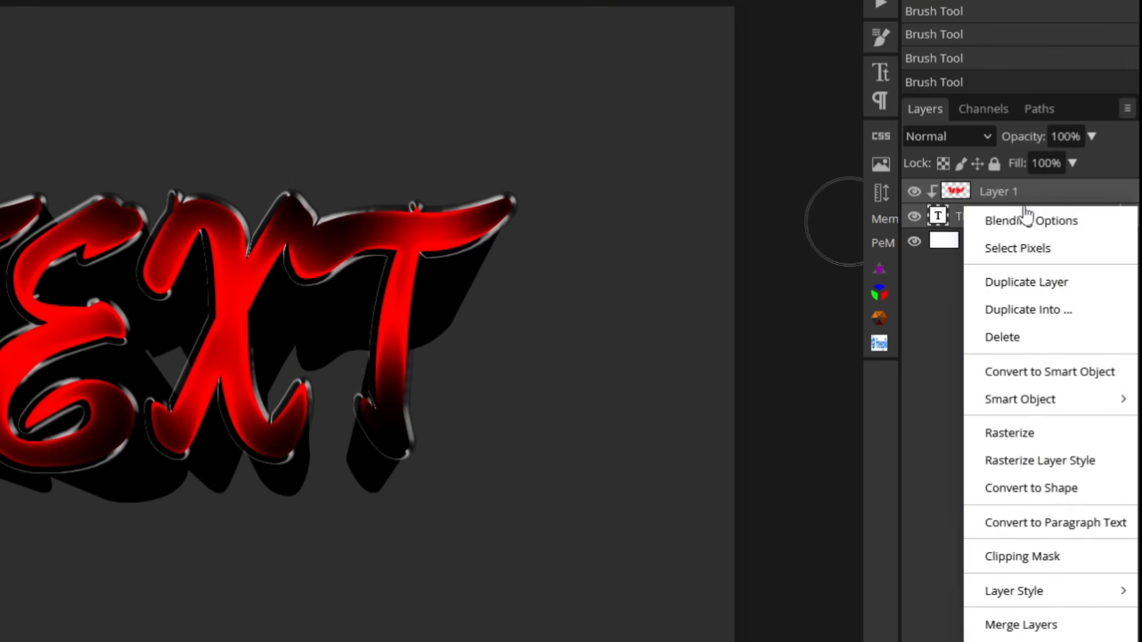
pyautogui.click(1095, 374)
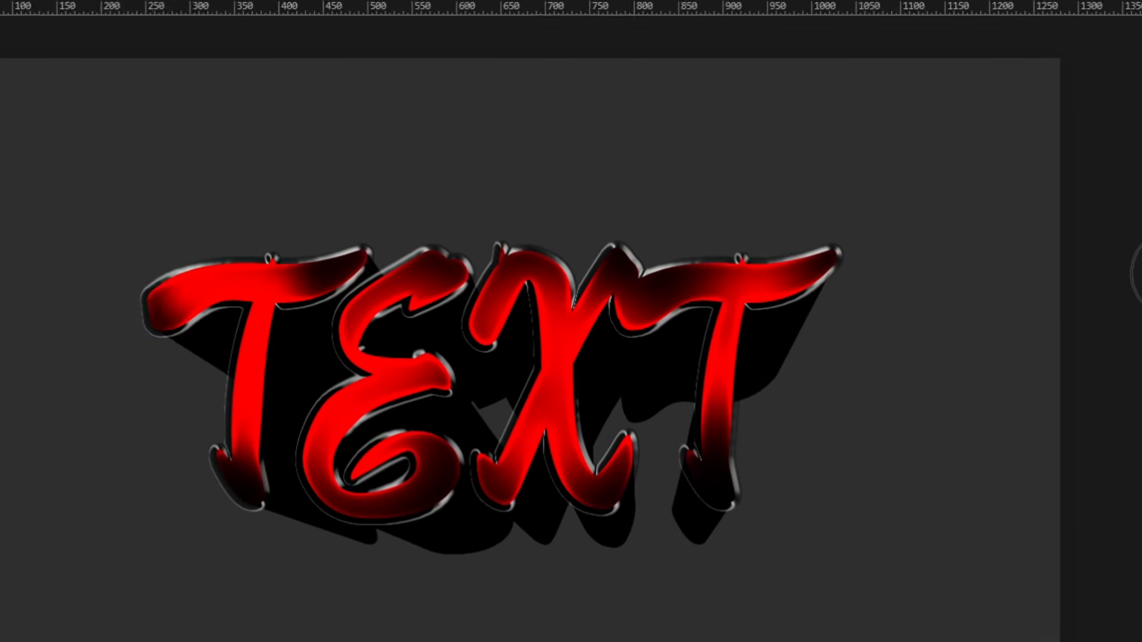
pyautogui.doubleClick(1040, 188)
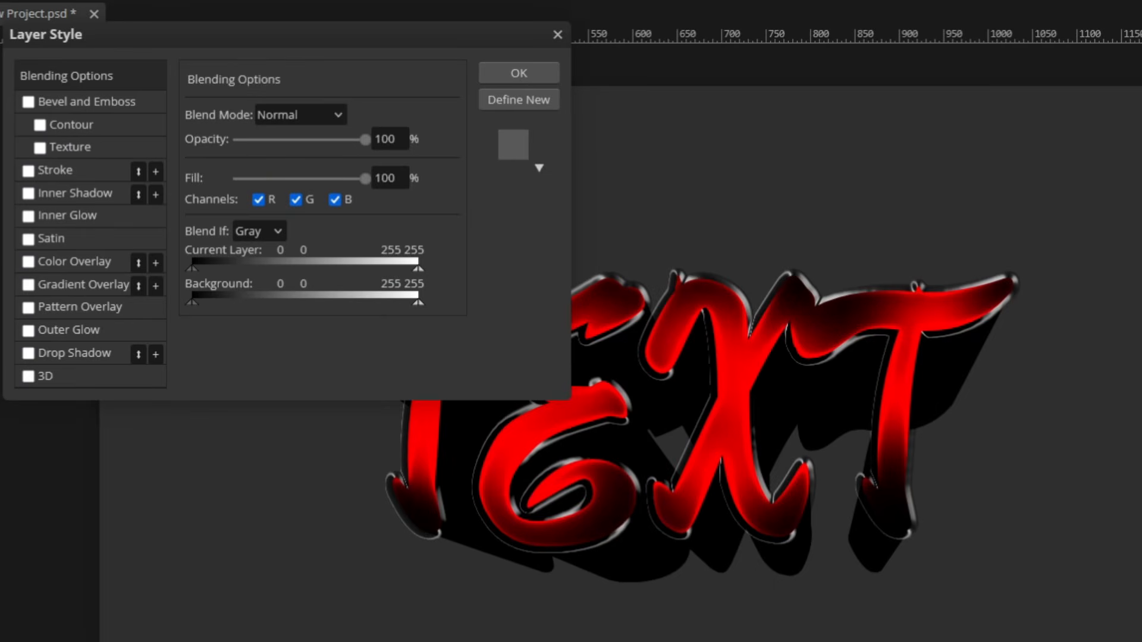
pyautogui.click(49, 171)
pyautogui.click(194, 247)
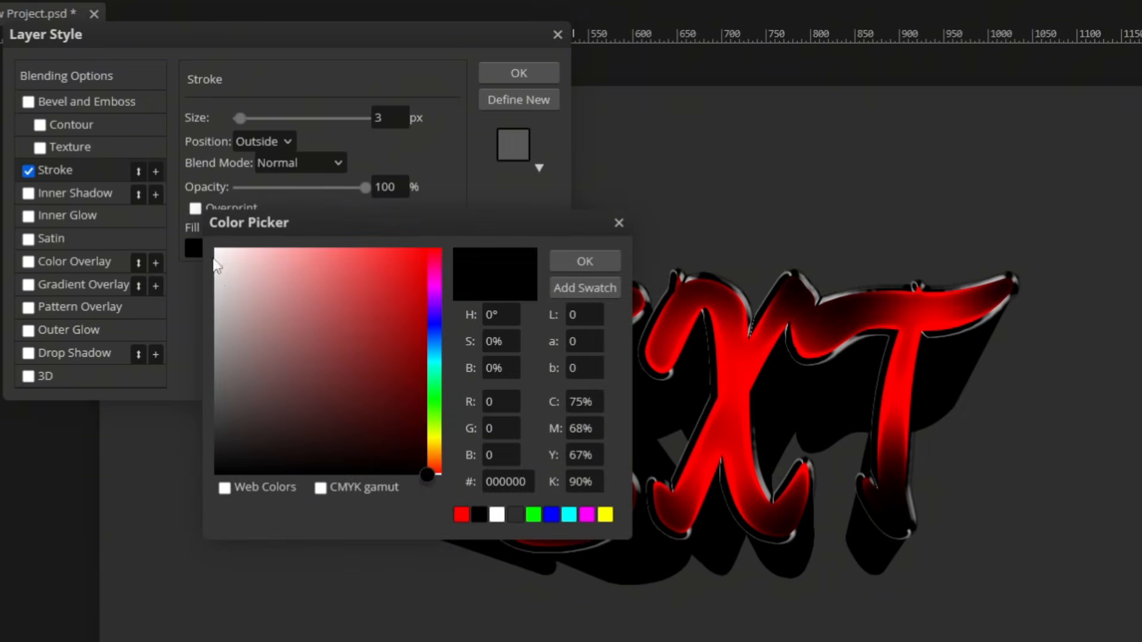
pyautogui.click(213, 255)
pyautogui.click(585, 261)
# - Set the stroke's size to 1 px and its opacity to 44%, and compare the text with and without it
pyautogui.moveTo(238, 119); pyautogui.dragTo(230, 122)
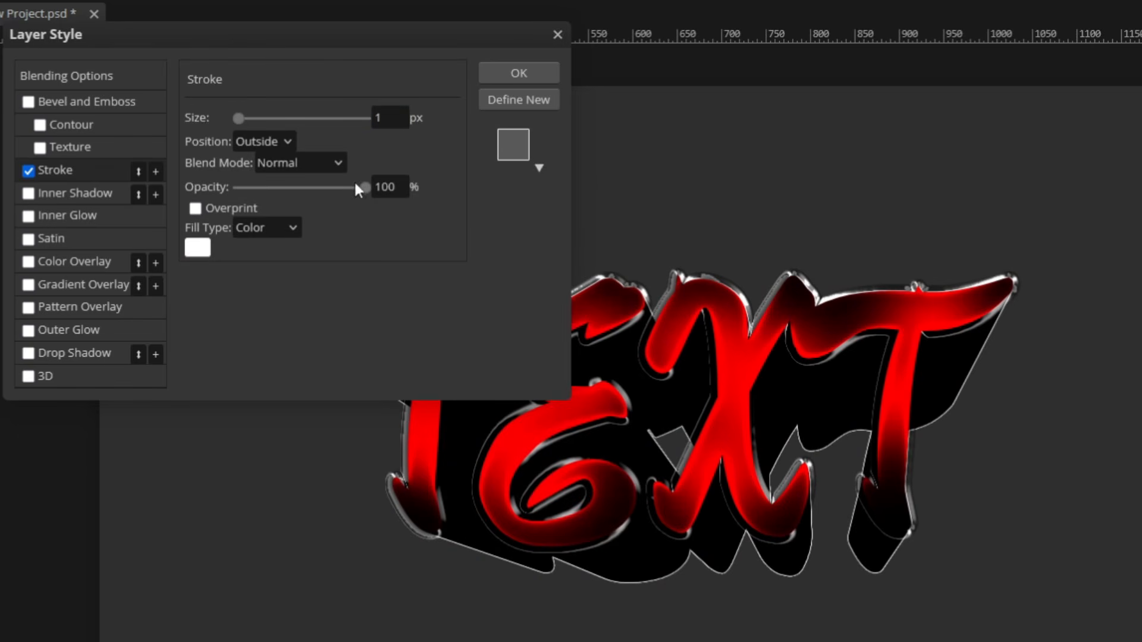
pyautogui.moveTo(365, 189); pyautogui.dragTo(278, 200)
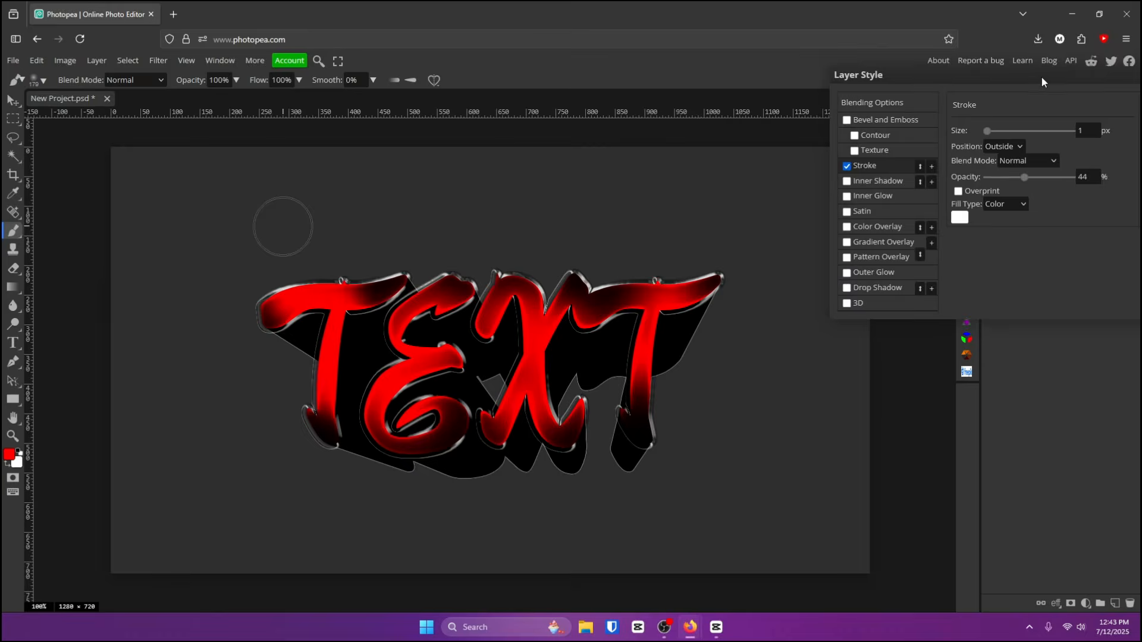
pyautogui.moveTo(1042, 78); pyautogui.dragTo(945, 85)
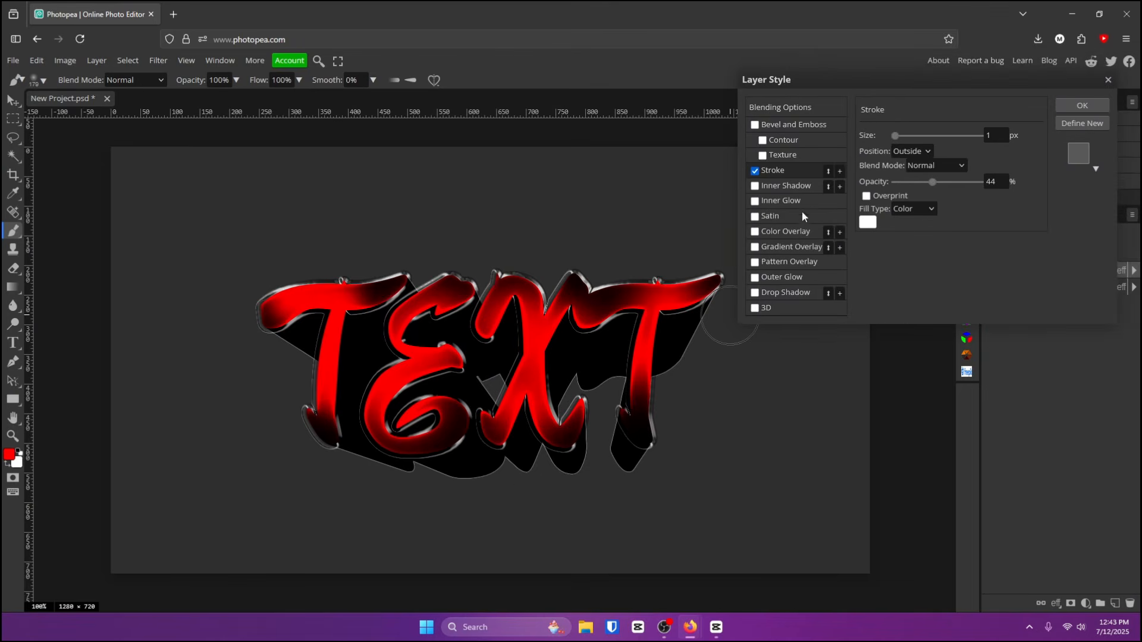
pyautogui.click(755, 171)
pyautogui.click(755, 172)
# - Change the stroke to a mid grey at 2 px size and apply the layer style
pyautogui.click(871, 223)
pyautogui.moveTo(241, 360)
pyautogui.mouseDown()
pyautogui.moveTo(133, 357)
pyautogui.moveTo(128, 318)
pyautogui.moveTo(125, 331)
pyautogui.mouseUp()
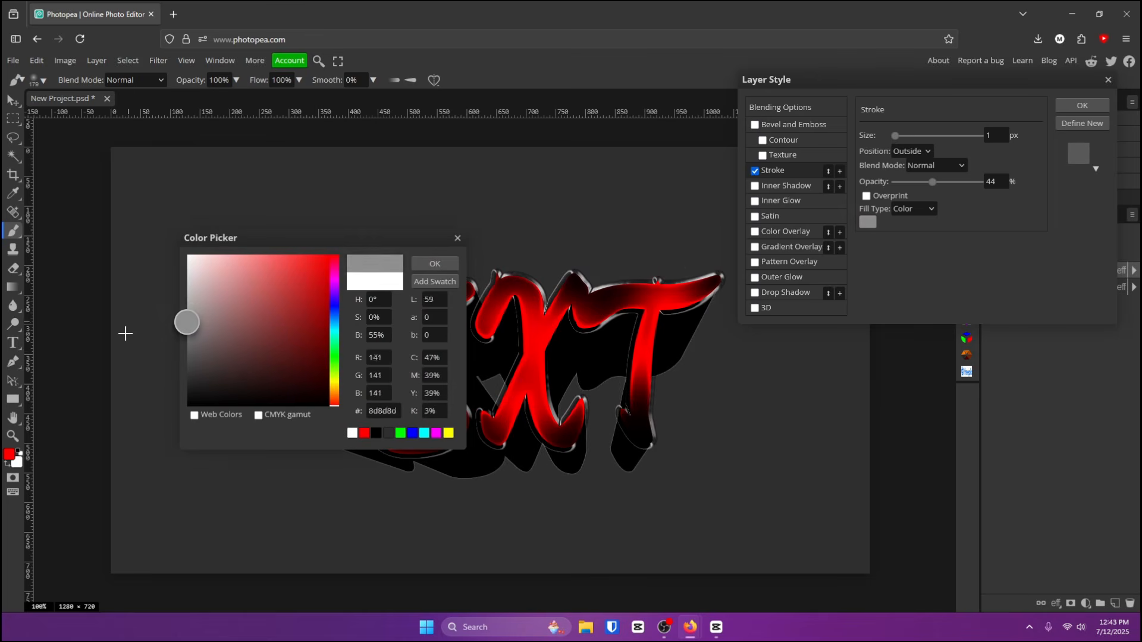
pyautogui.click(435, 264)
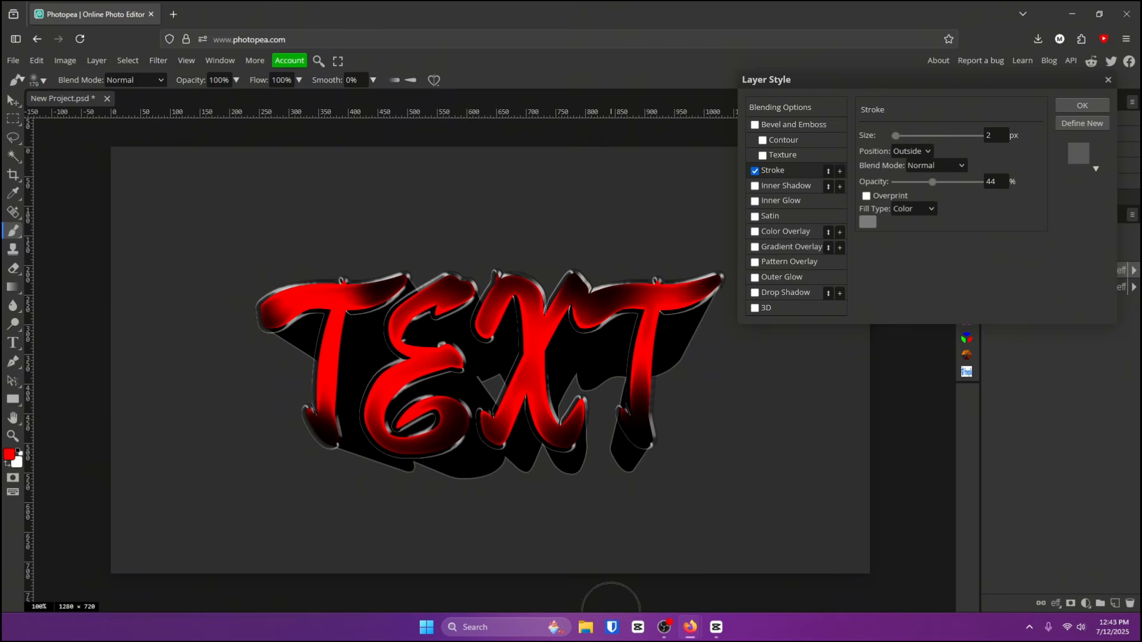
pyautogui.press('Return')
# - View the SuperBloom by Lunal Graphics page in the plugin gallery and return to the document
pyautogui.click(969, 323)
pyautogui.click(971, 324)
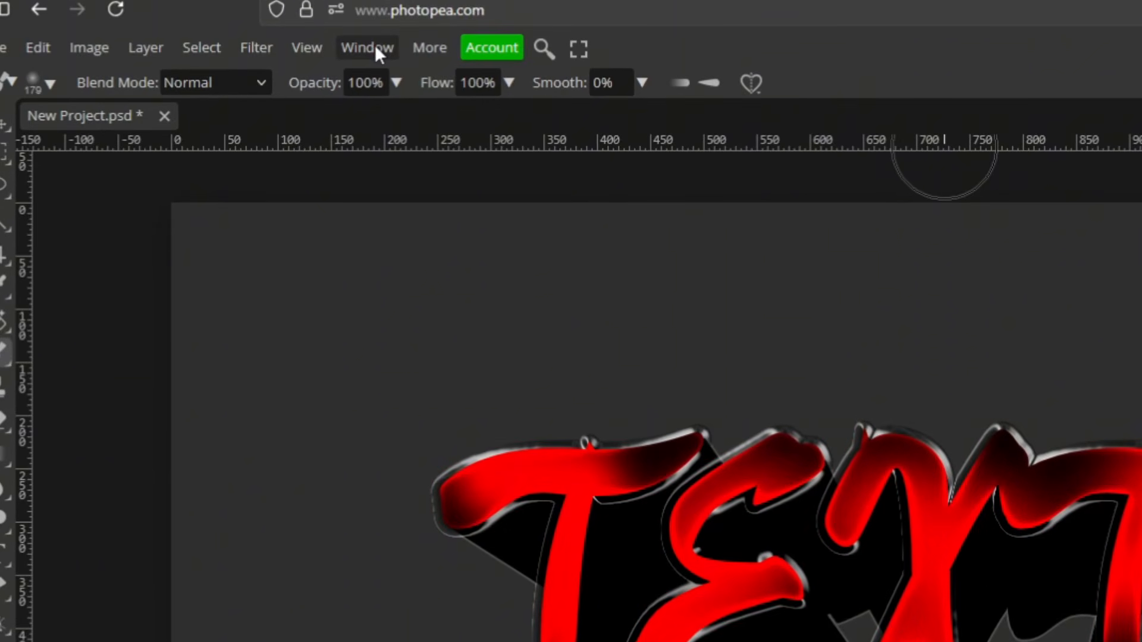
pyautogui.click(375, 45)
pyautogui.click(401, 119)
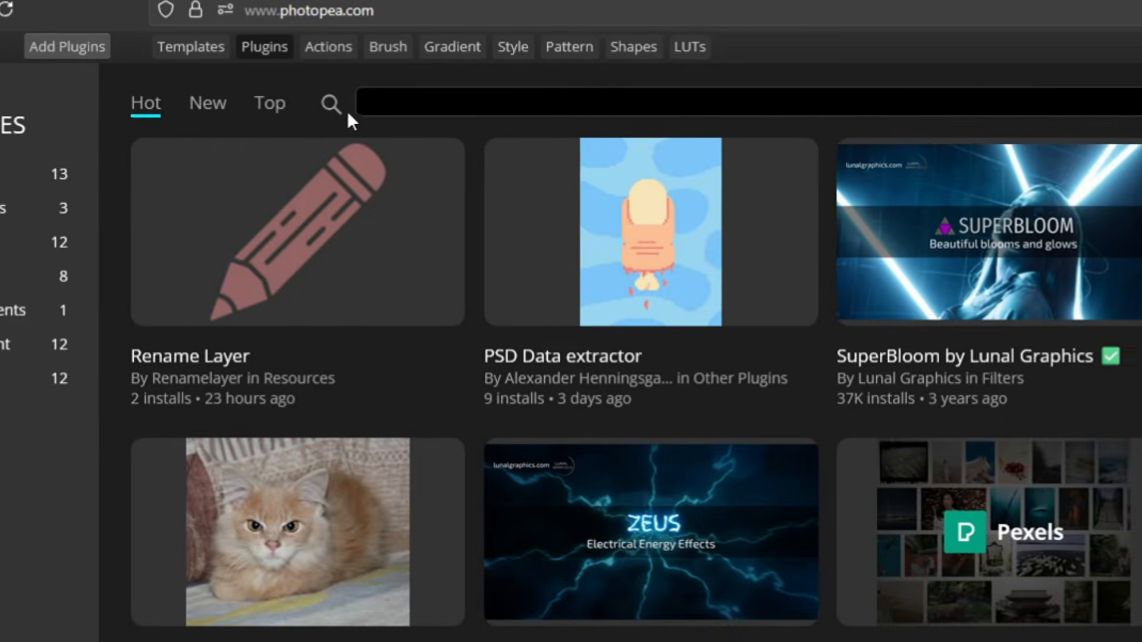
pyautogui.click(539, 106)
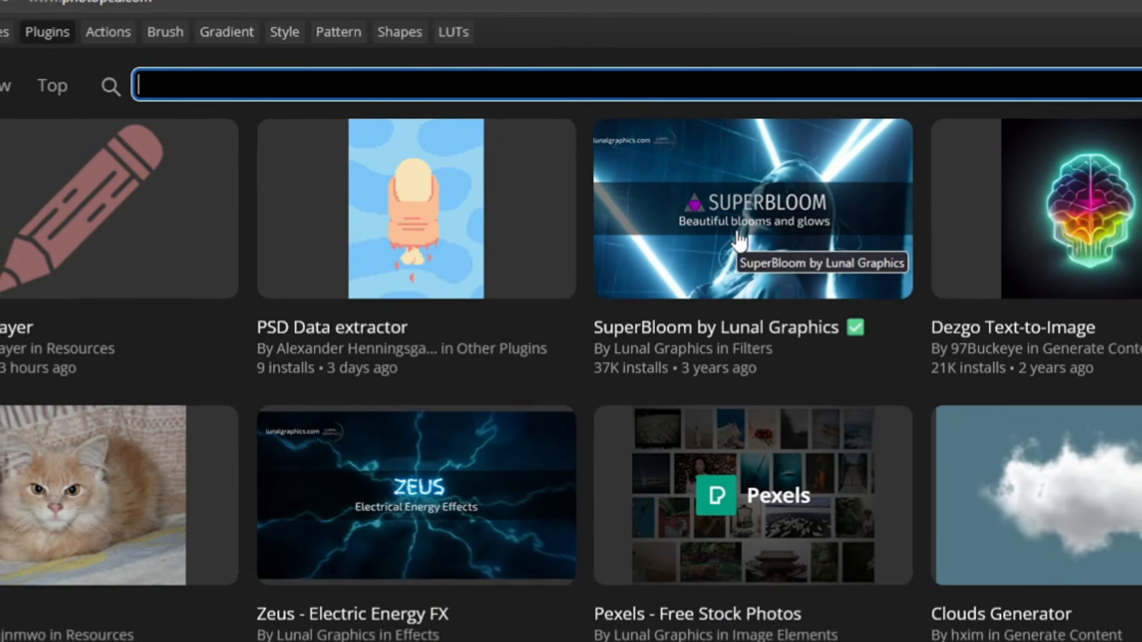
pyautogui.click(753, 266)
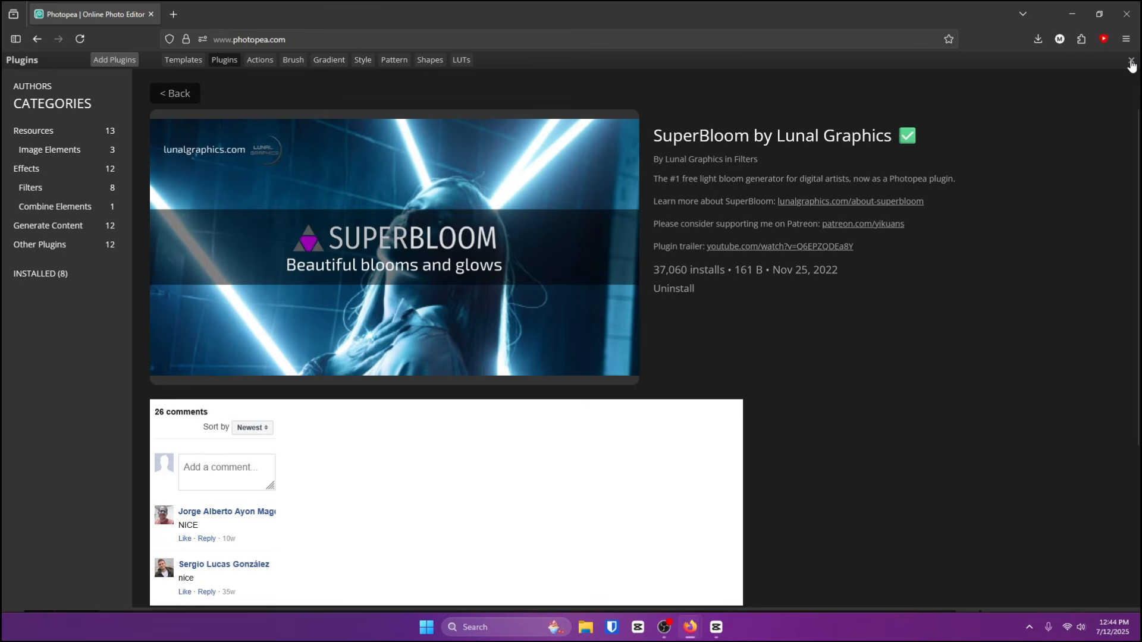
pyautogui.click(1131, 62)
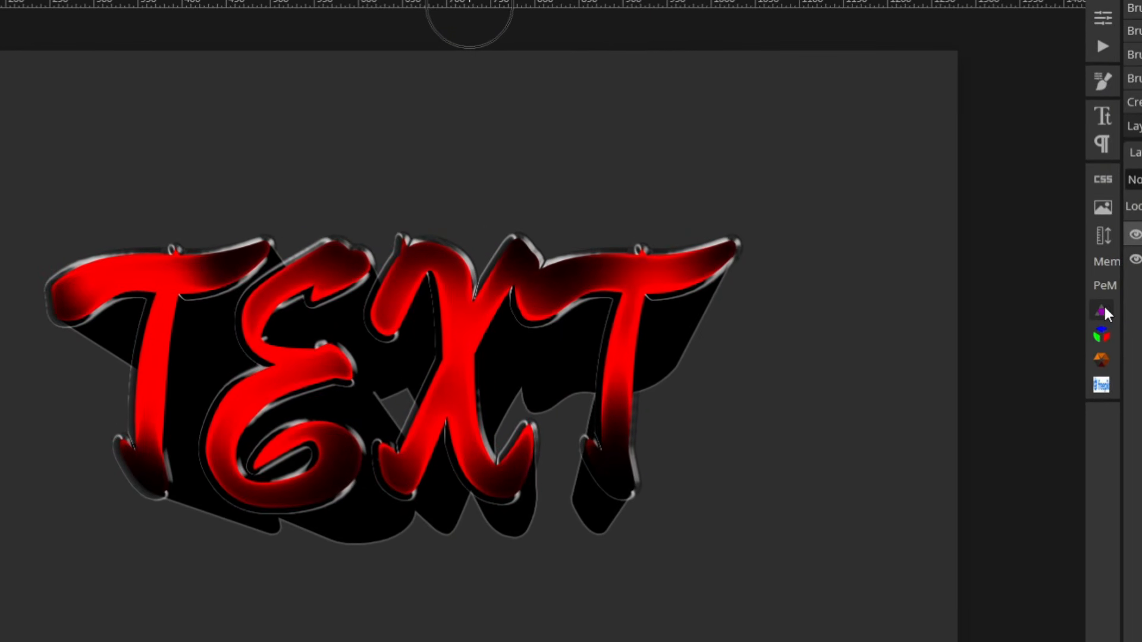
# - Add a SuperBloom glow with brightness 73 to the document and adjust the opacity of the glow layer
pyautogui.click(1104, 306)
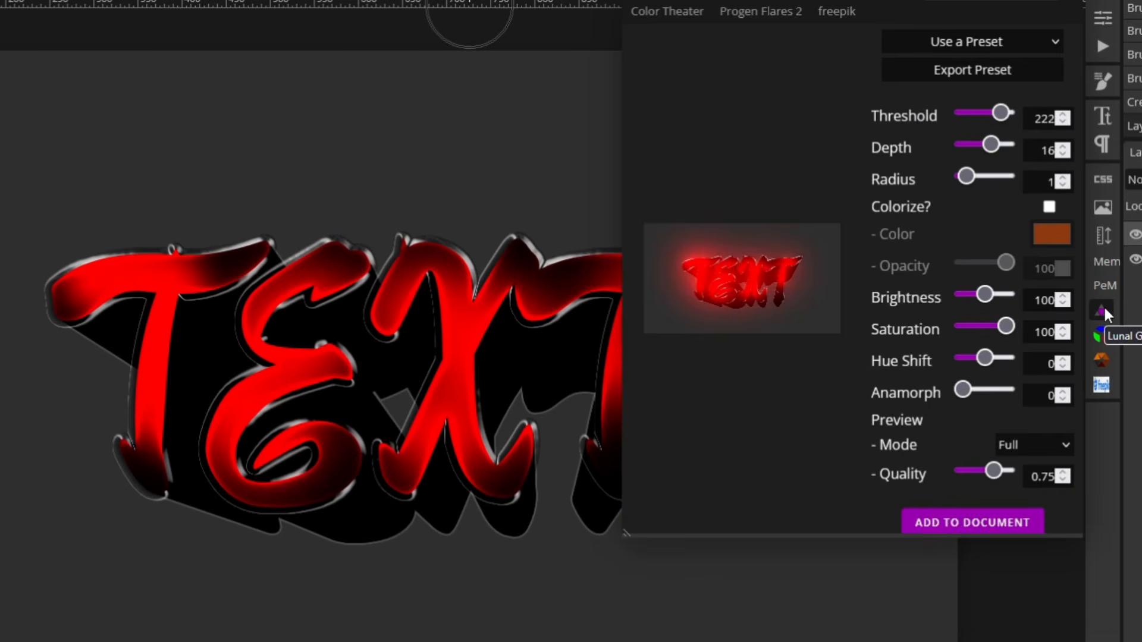
pyautogui.moveTo(973, 300); pyautogui.dragTo(969, 296)
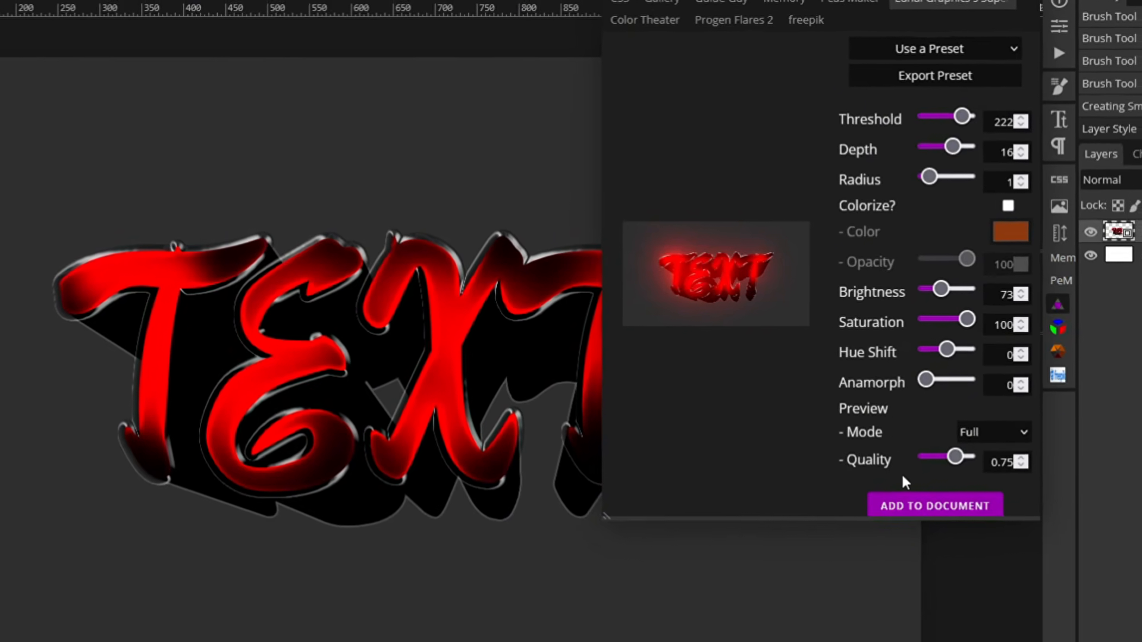
pyautogui.click(972, 522)
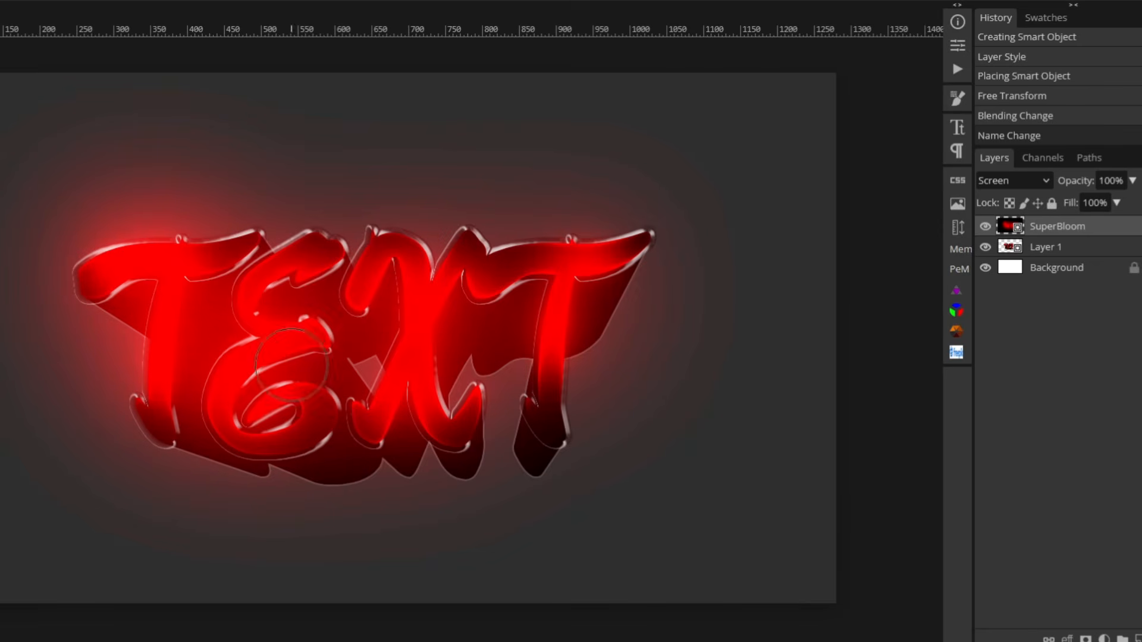
pyautogui.click(1133, 181)
pyautogui.moveTo(1077, 207); pyautogui.dragTo(1098, 206)
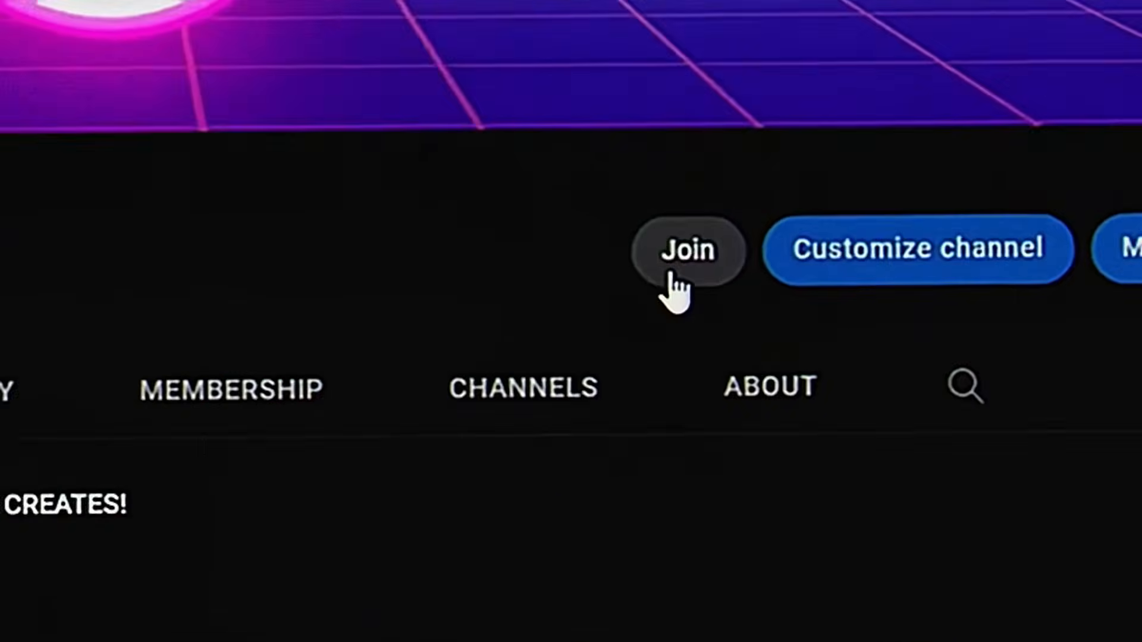
pyautogui.click(577, 297)
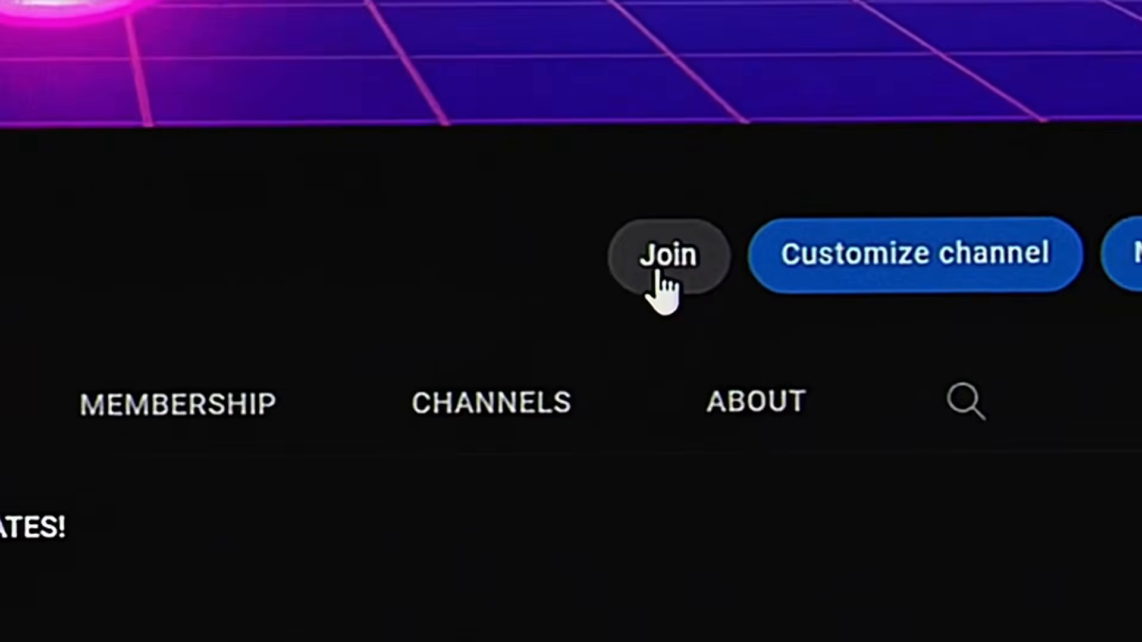
pyautogui.click(661, 262)
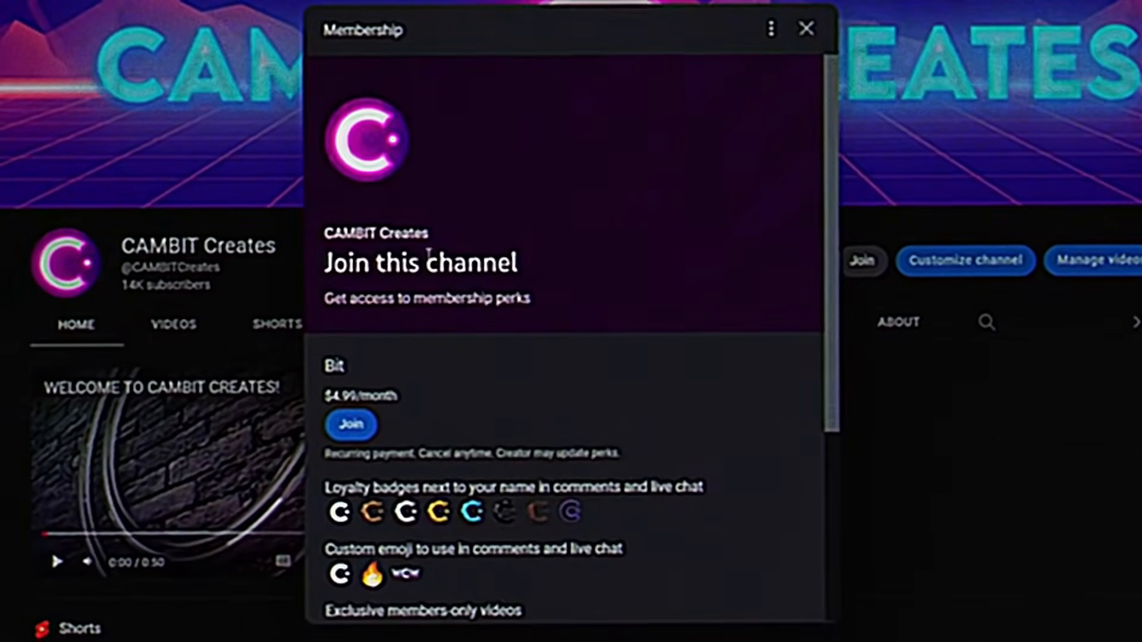